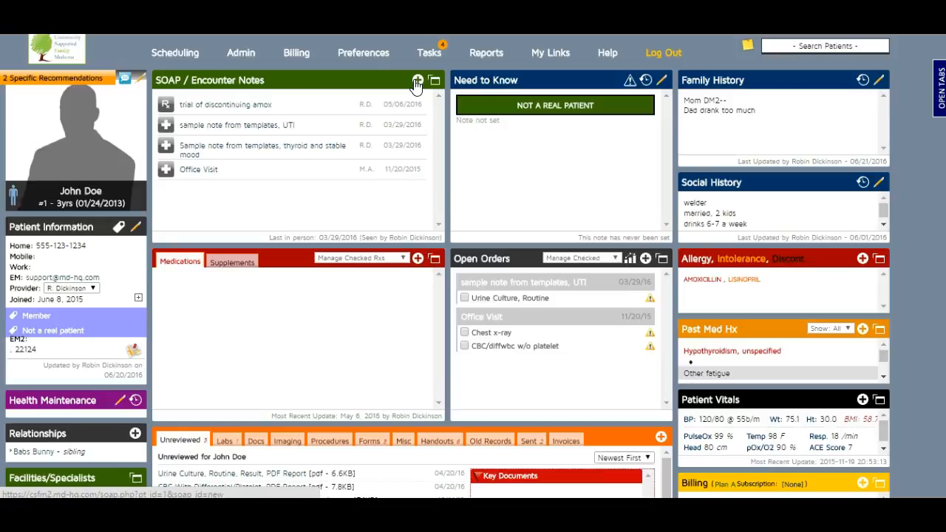
# Create a new encounter note titled "sample note" and categorize it as Office Visit.
pyautogui.click(416, 83)
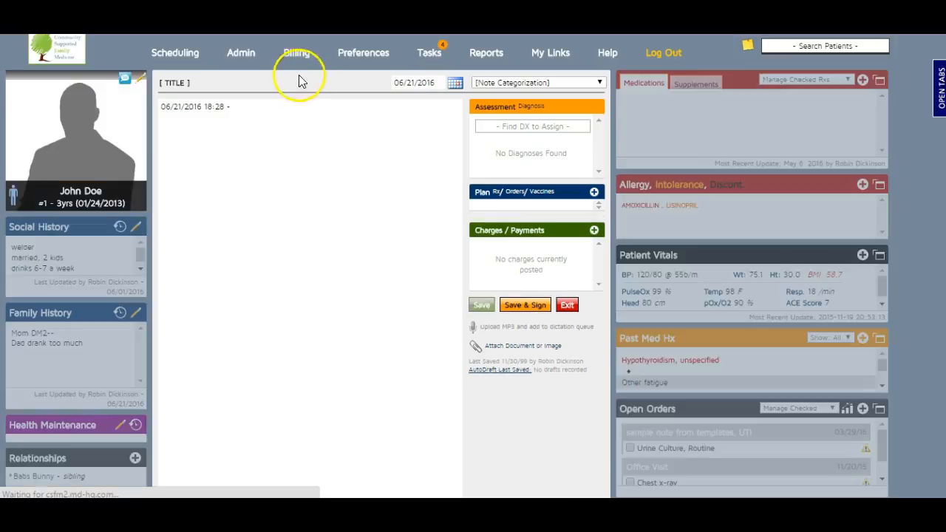
pyautogui.click(278, 86)
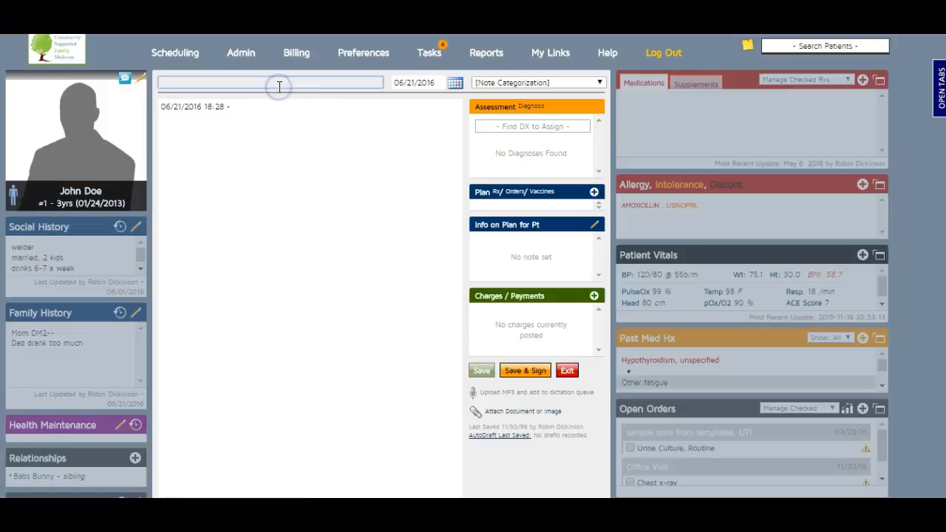
pyautogui.write('sample note')
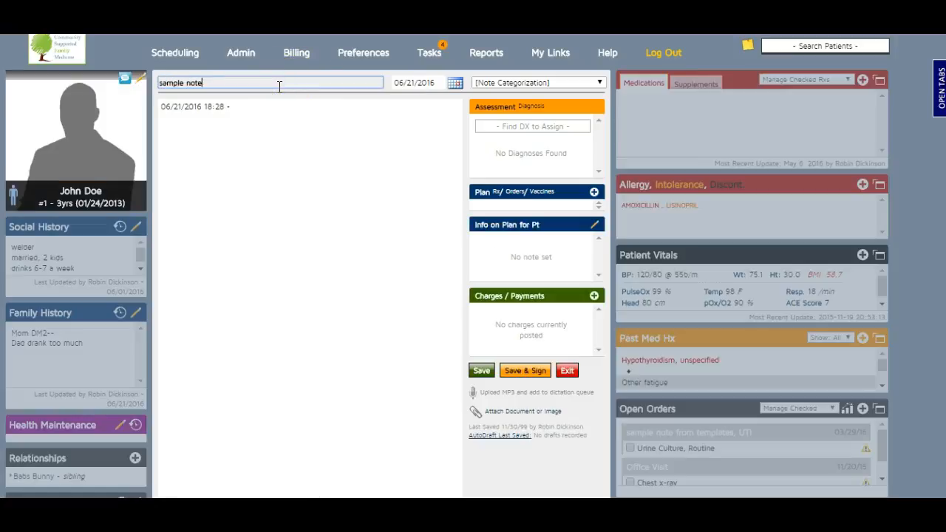
pyautogui.click(522, 82)
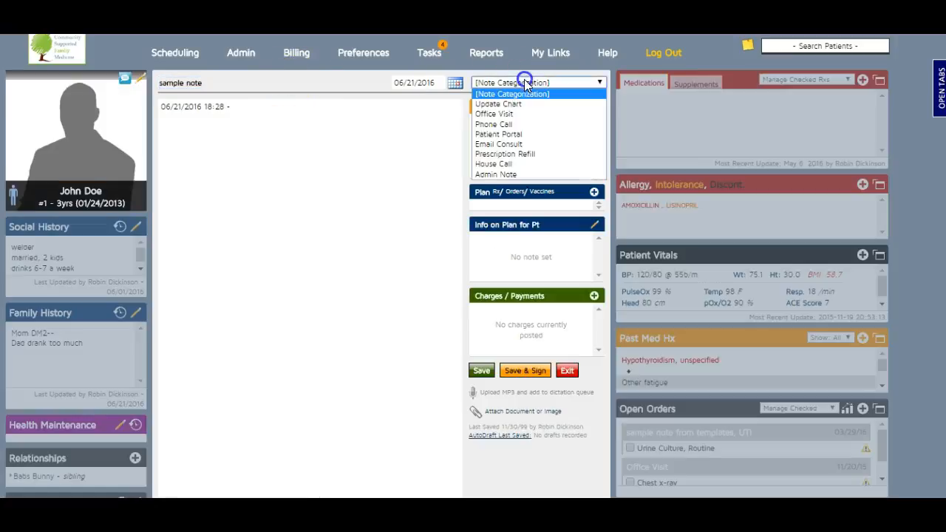
pyautogui.click(499, 114)
# Insert the "note" chart part into the note body below the date and time line.
pyautogui.click(367, 130)
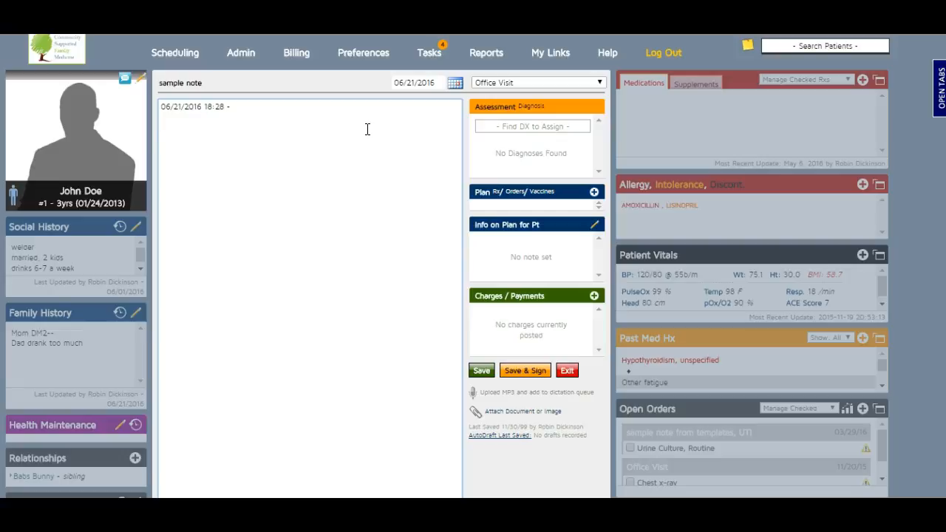
pyautogui.write('note')
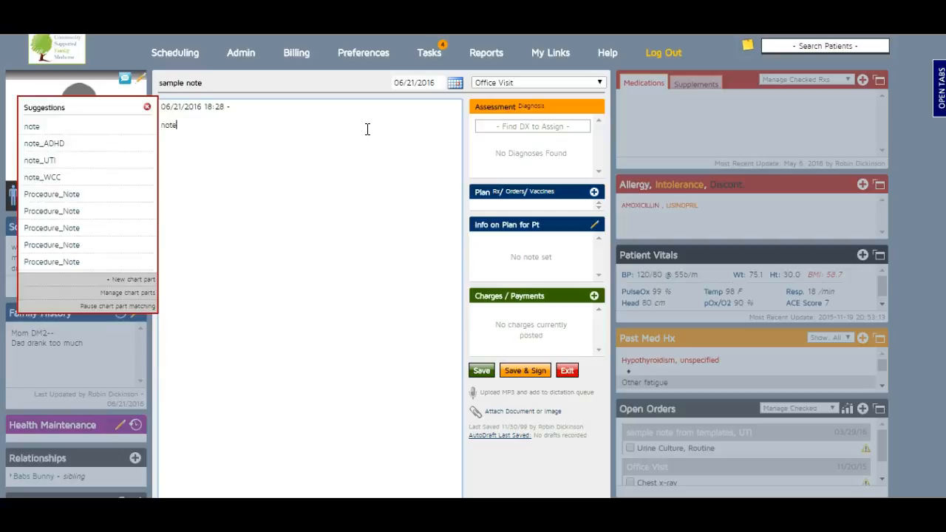
pyautogui.press('Down')
pyautogui.press('Return')
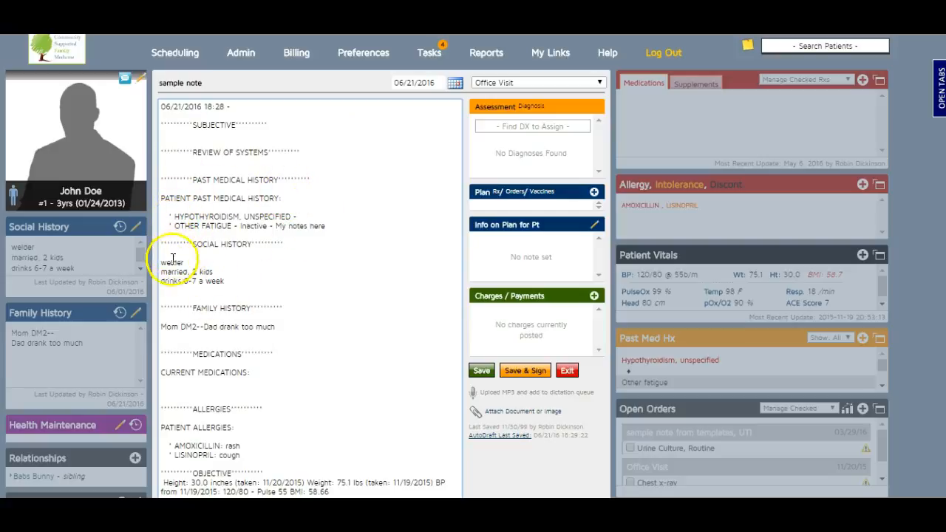
# Review the inserted template's sections down to Patient Instructions.
pyautogui.scroll(-2, 266, 267)
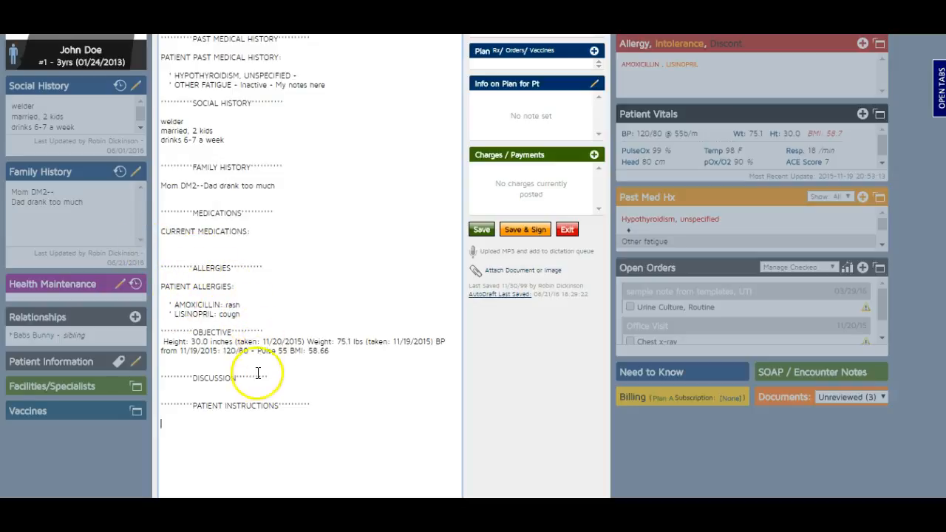
pyautogui.click(231, 422)
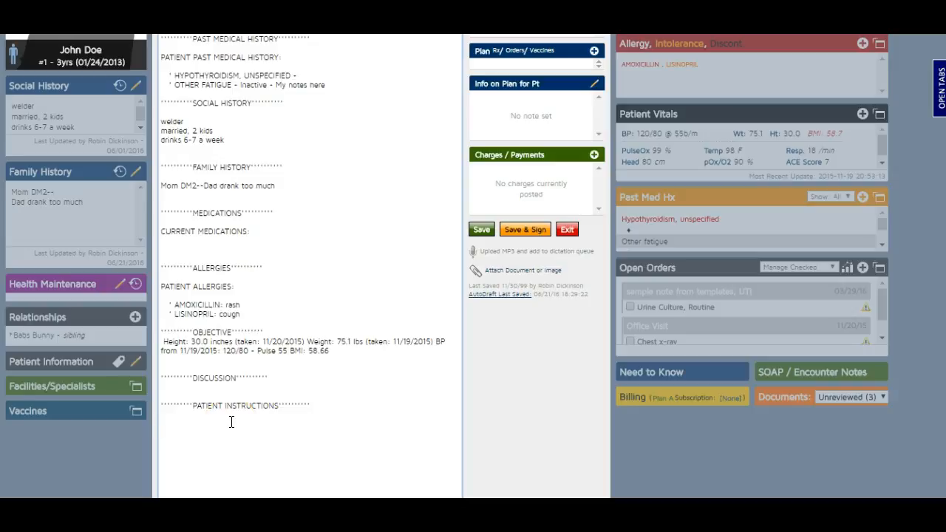
pyautogui.scroll(1, 231, 423)
pyautogui.scroll(-3, 231, 422)
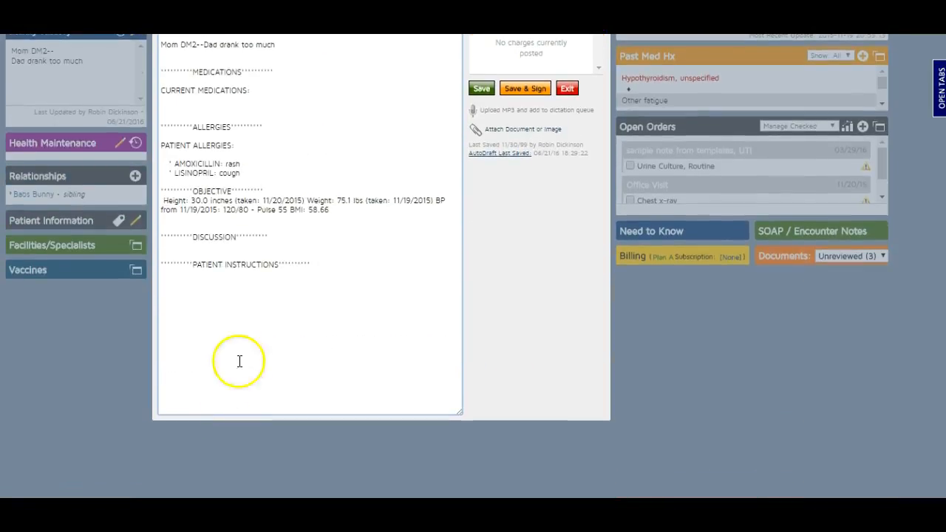
pyautogui.click(226, 294)
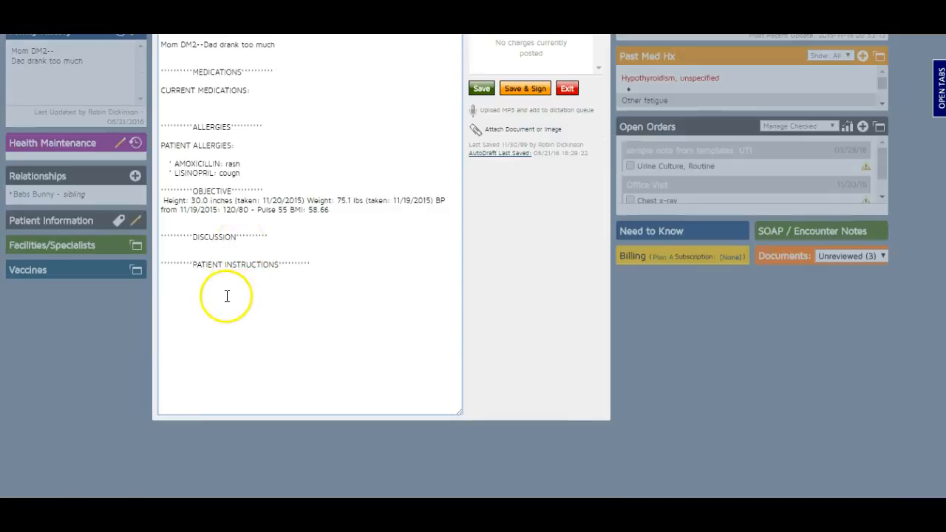
pyautogui.scroll(4, 227, 296)
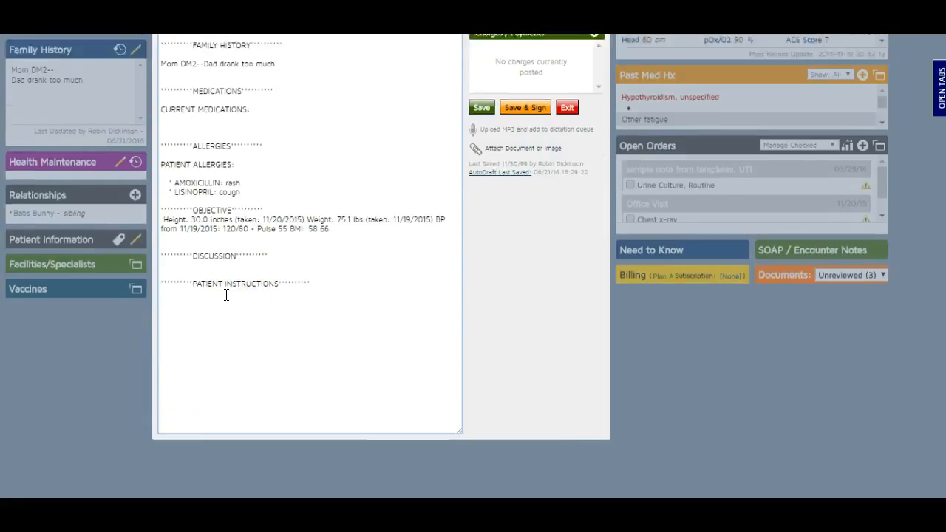
# Insert the subj_thyroid chart part under the SUBJECTIVE heading.
pyautogui.click(222, 133)
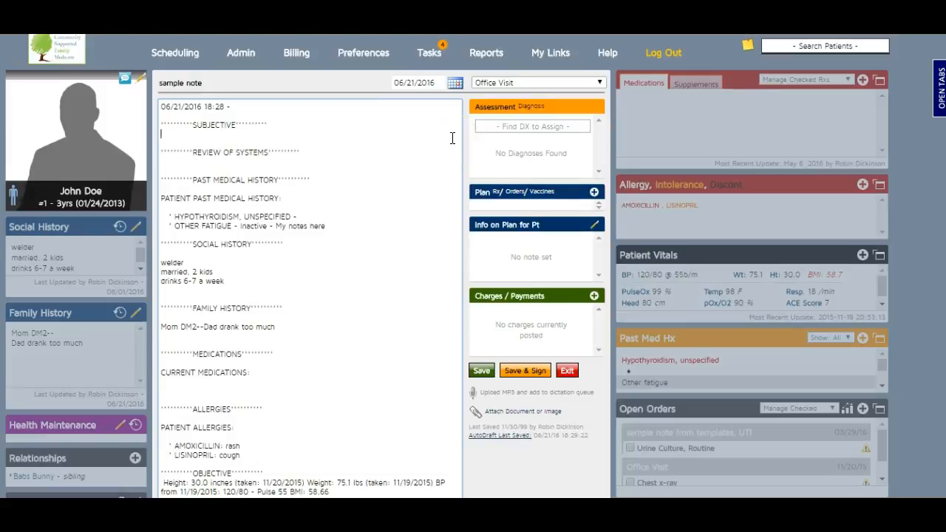
pyautogui.write('sub')
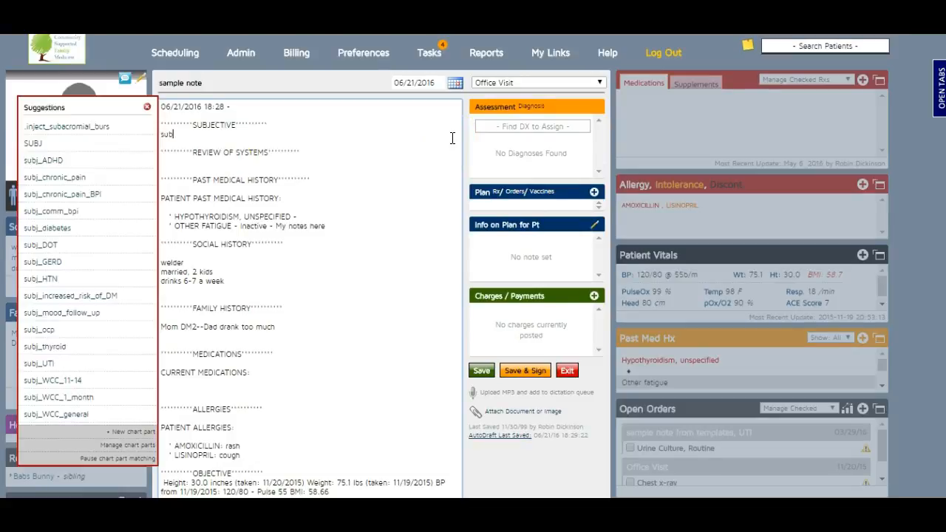
pyautogui.write('j_t')
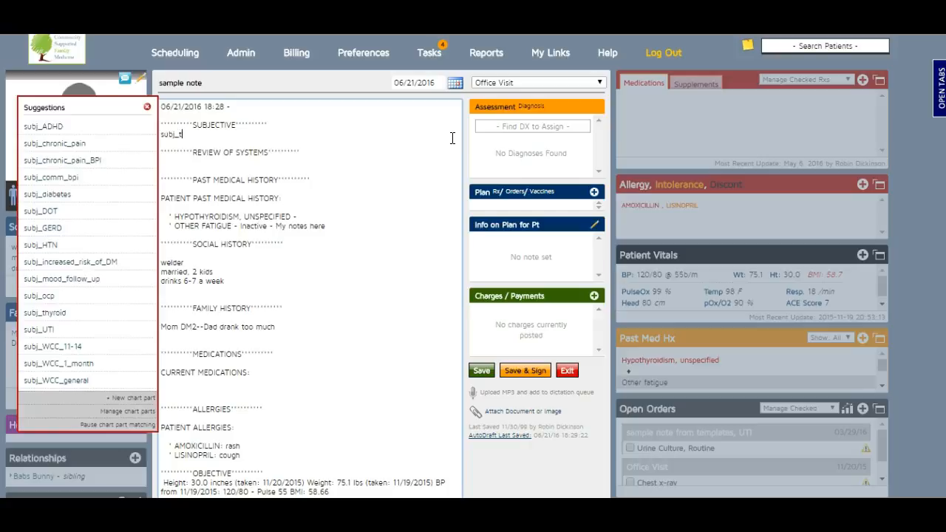
pyautogui.press('Return')
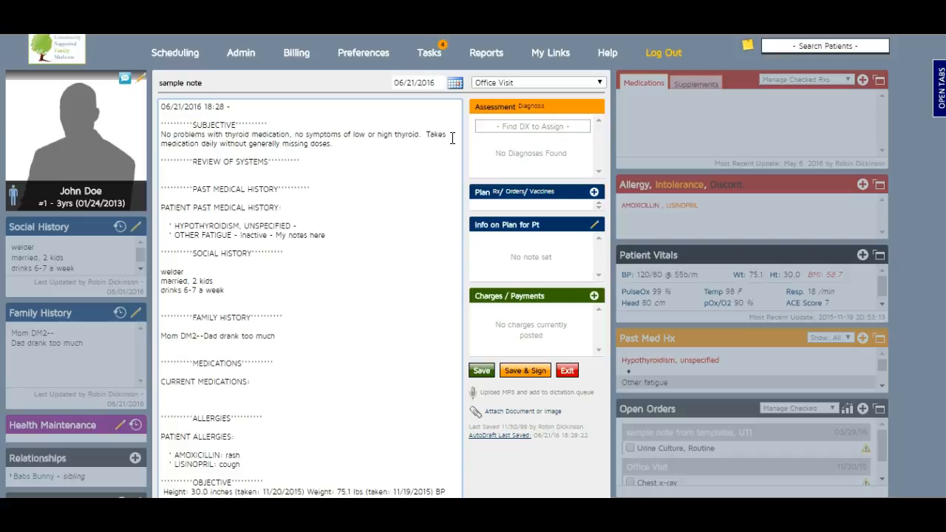
# Append to the Subjective text: "Wife is against him taking medication because she thinks he should wait to be healed. Has some questions about this.".
pyautogui.write('Wife is against him taking medication because she thinks')
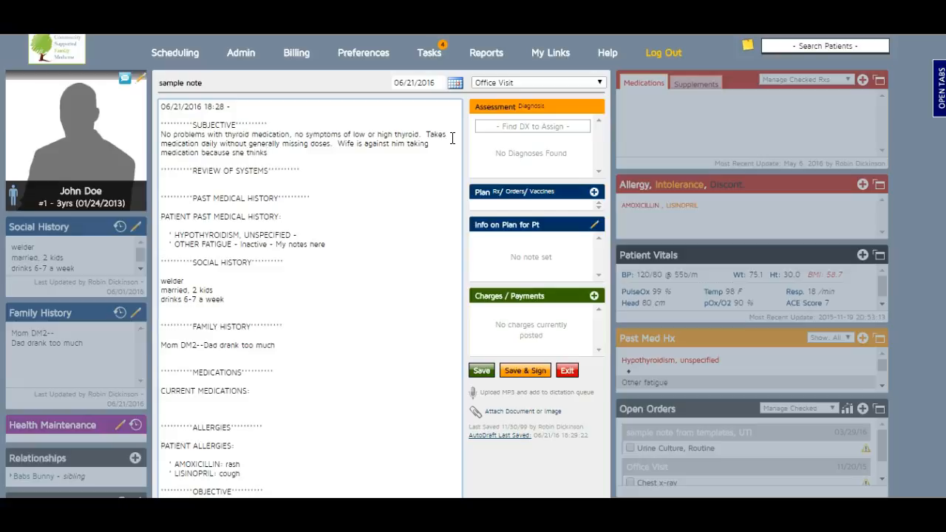
pyautogui.write(' he should')
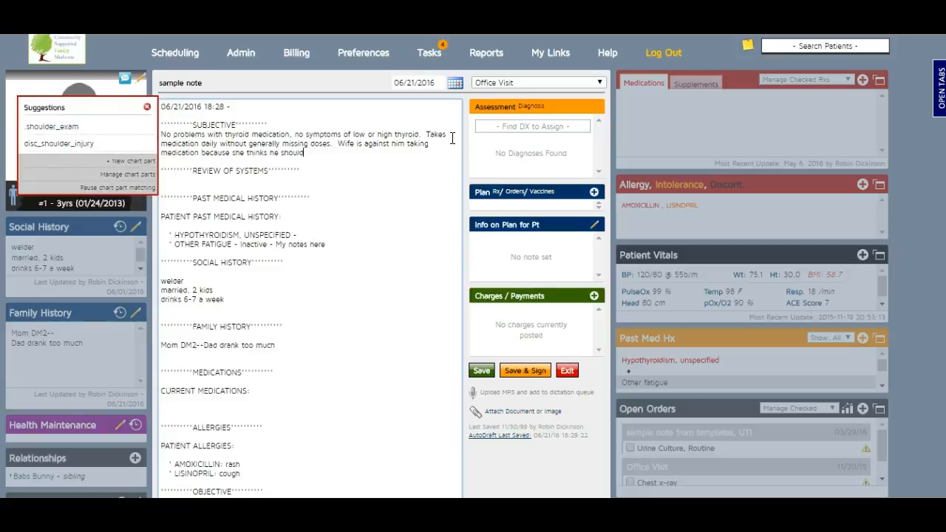
pyautogui.write(' wait to behea')
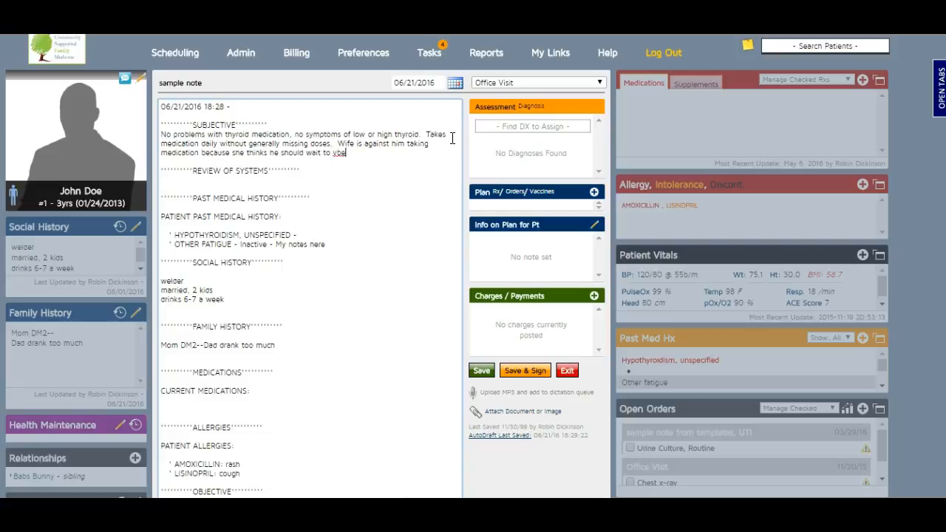
pyautogui.press('BackSpace')
pyautogui.press('BackSpace')
pyautogui.press('BackSpace')
pyautogui.write('healed.  Has some question')
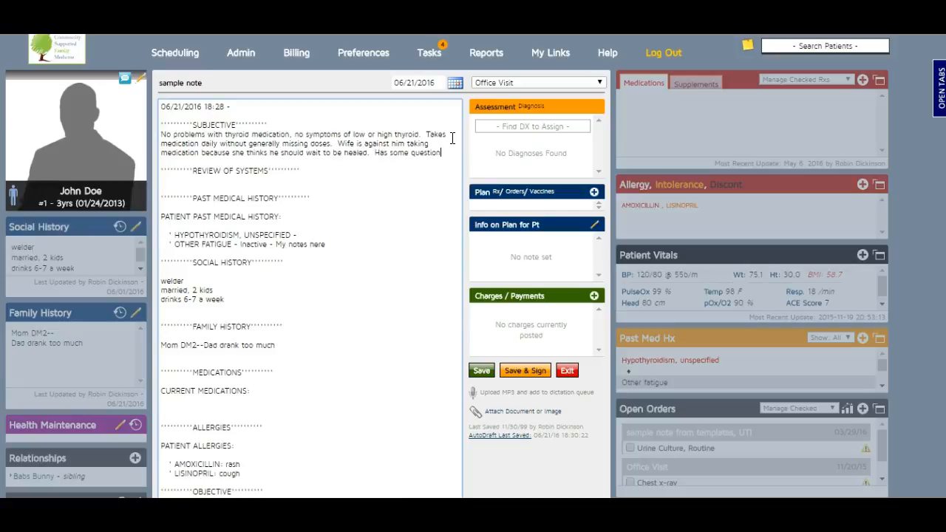
pyautogui.write('s about this.')
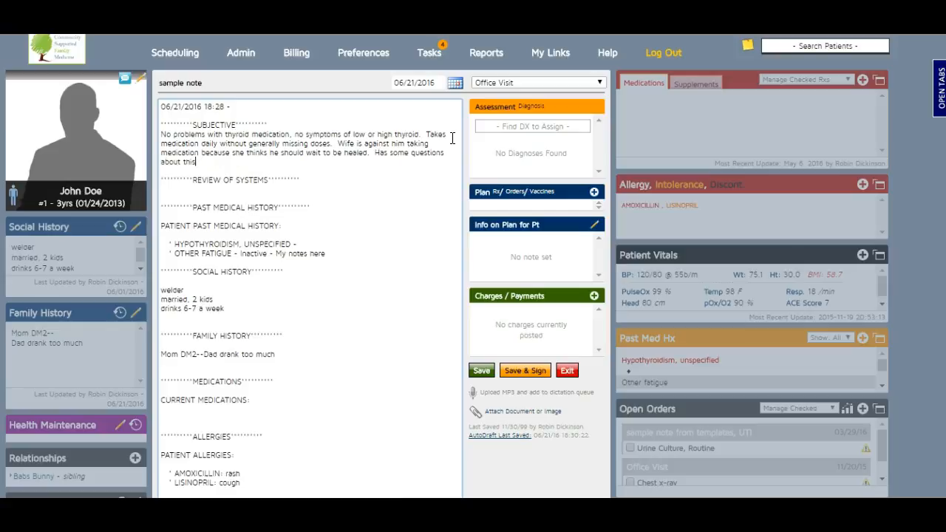
# Add a separate Subjective paragraph reading "Needing more resources about ACEs we discussed at last appointment.".
pyautogui.press('Return')
pyautogui.press('Return')
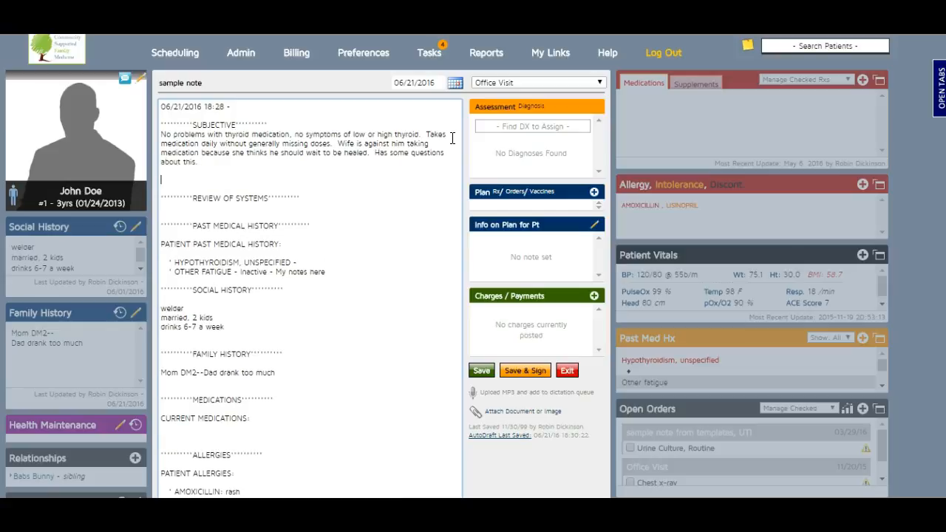
pyautogui.write('Needing more resources about')
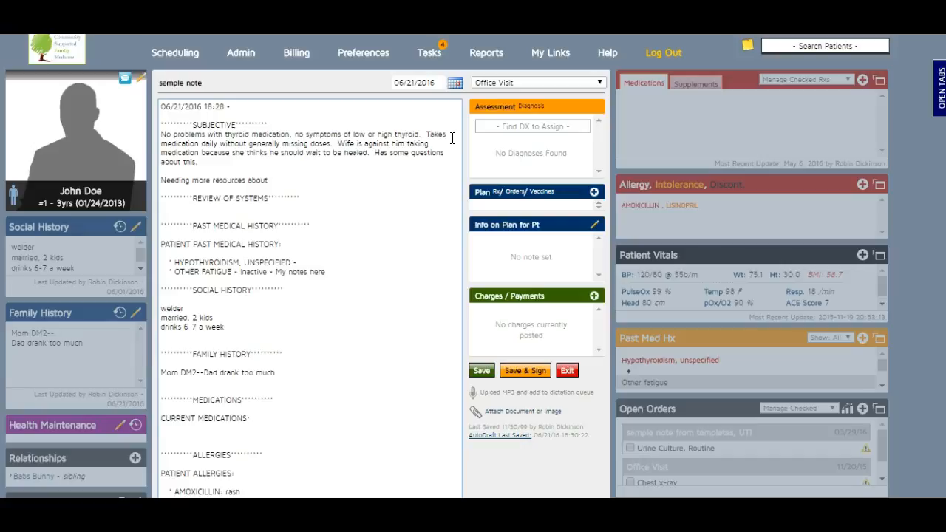
pyautogui.write(' ACEs we discussed at last')
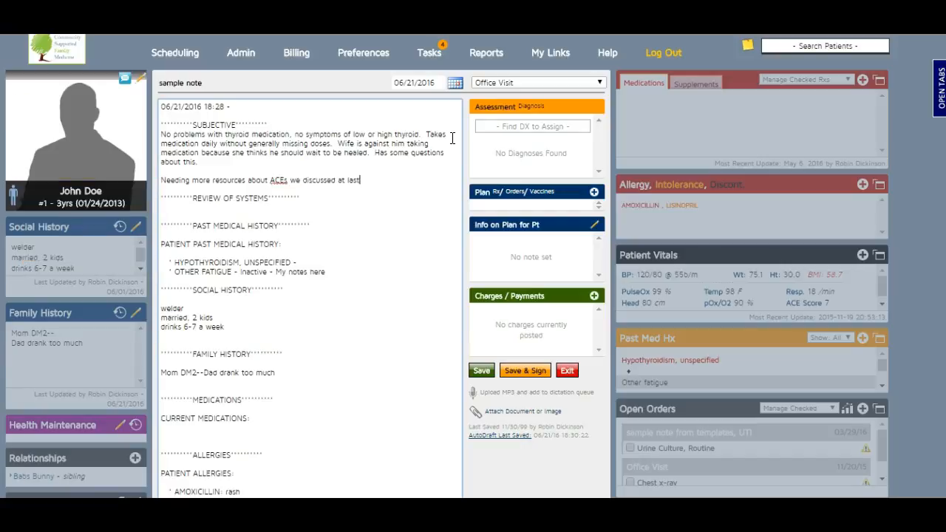
pyautogui.write(' appointment.')
# Insert the thyroid review-of-systems chart part, found with "ros_thy", under the REVIEW OF SYSTEMS heading.
pyautogui.click(258, 208)
pyautogui.write('ros_thy')
pyautogui.press('Tab')
pyautogui.press('Return')
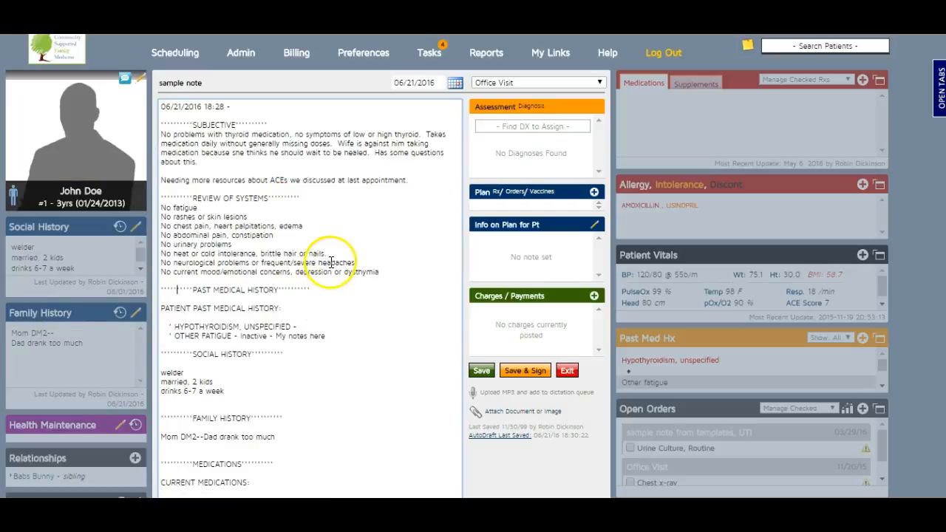
# Change the fatigue entry in the Review of Systems to "YES fatigue".
pyautogui.scroll(-2, 337, 261)
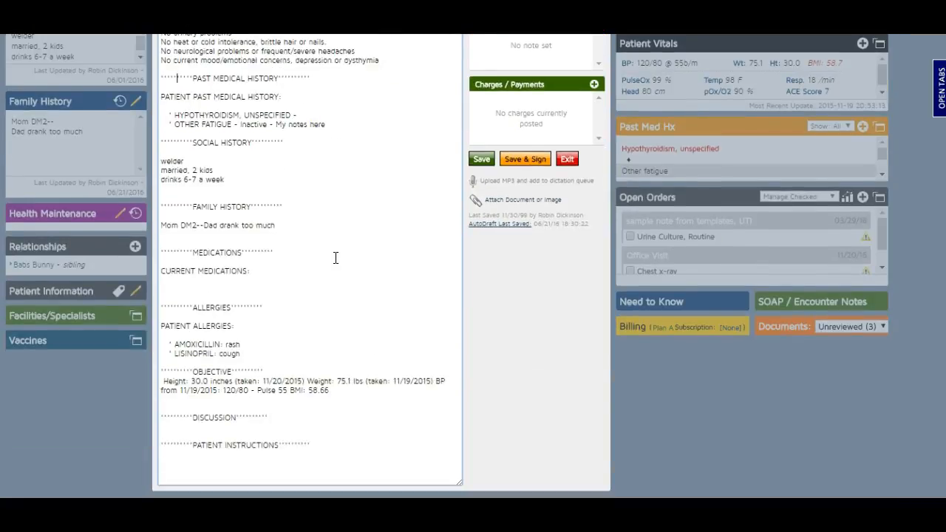
pyautogui.scroll(1, 335, 257)
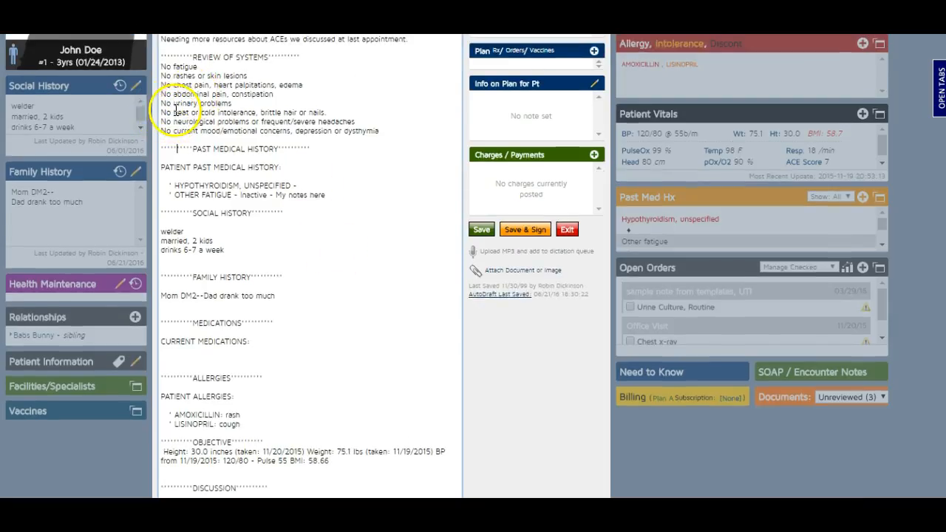
pyautogui.doubleClick(167, 66)
pyautogui.write('TWE')
pyautogui.press('BackSpace')
pyautogui.press('BackSpace')
pyautogui.press('BackSpace')
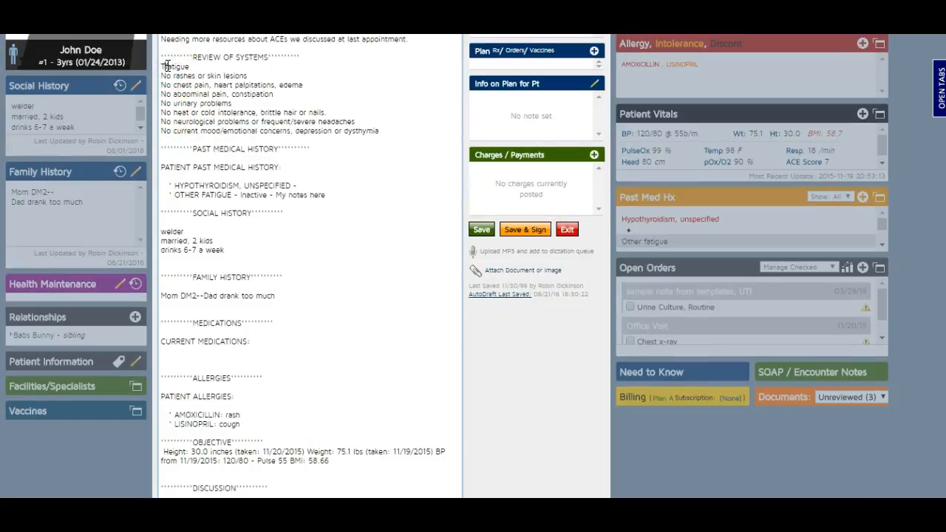
pyautogui.write('YES')
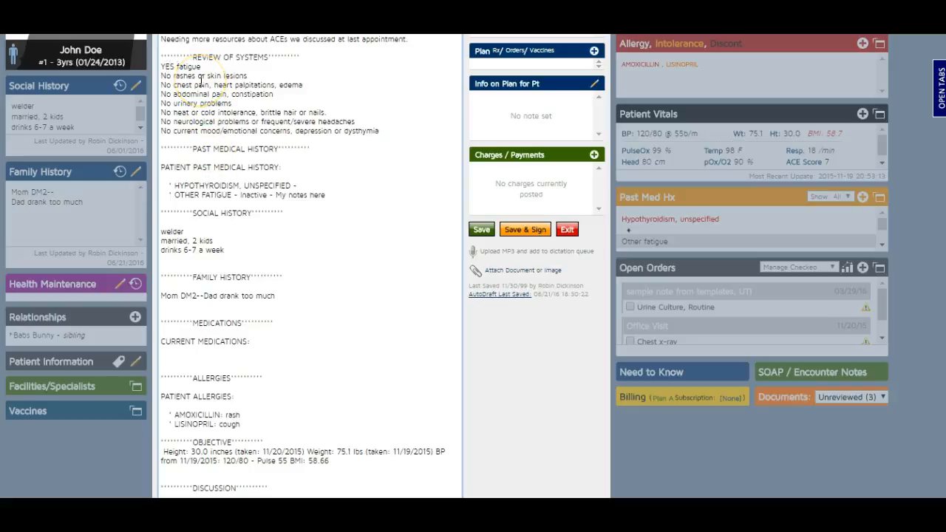
# Insert the thyroid exam chart part, found with "ex_thy", below the vitals in the OBJECTIVE section.
pyautogui.scroll(-3, 244, 89)
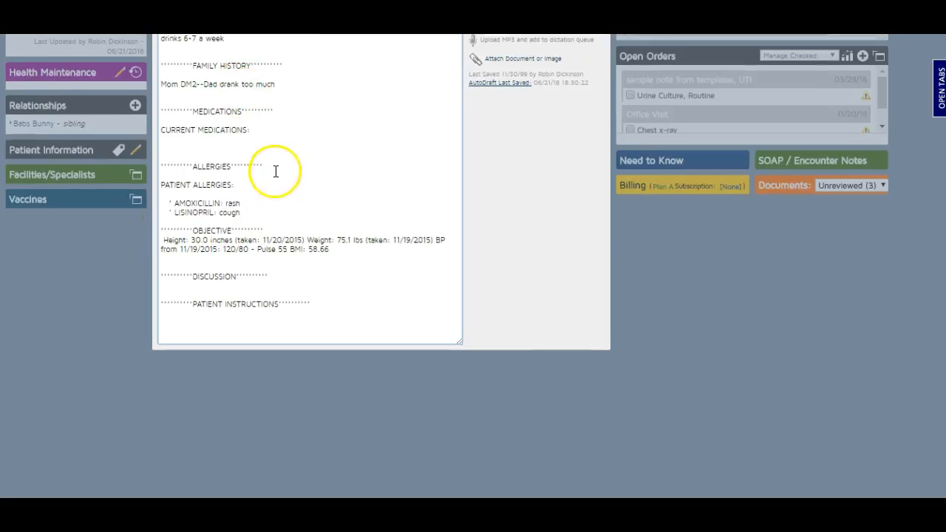
pyautogui.click(259, 261)
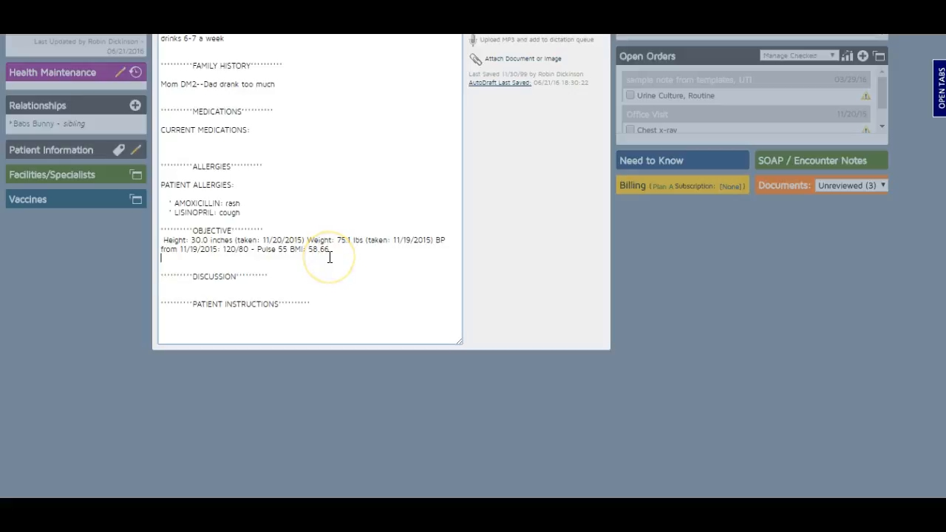
pyautogui.press('Return')
pyautogui.write('ex_thy')
pyautogui.press('Tab')
pyautogui.press('Return')
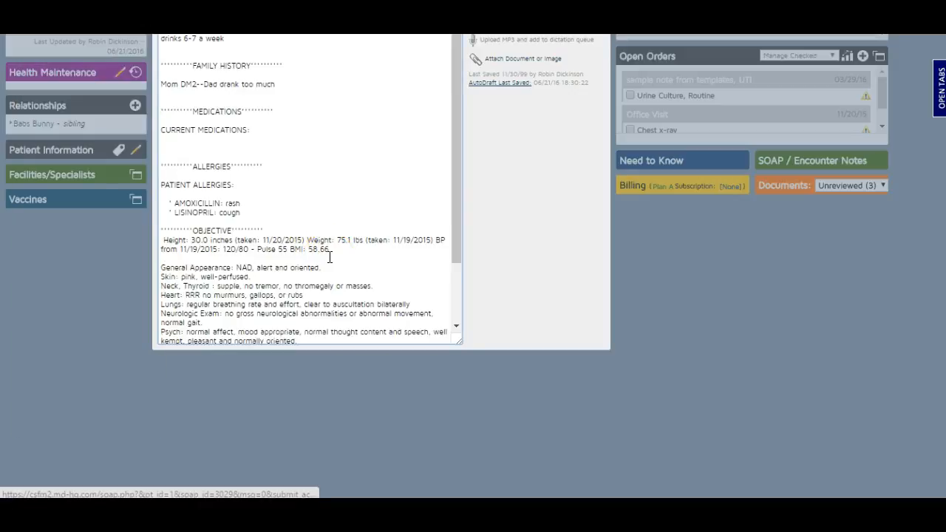
# Insert the de Quervain exam chart part, found with "Ex_", on a new line below the Neurologic Exam entry.
pyautogui.scroll(-1, 310, 258)
pyautogui.click(283, 255)
pyautogui.press('Return')
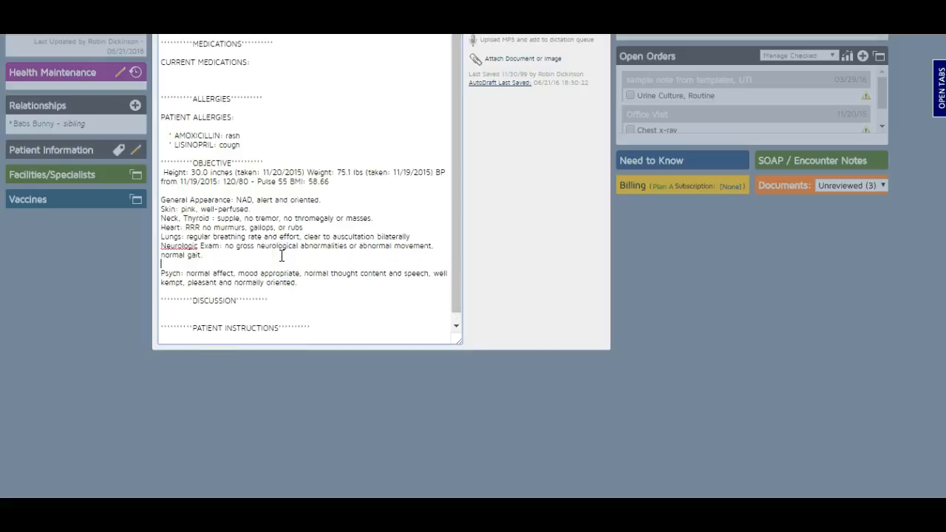
pyautogui.write('Ex_')
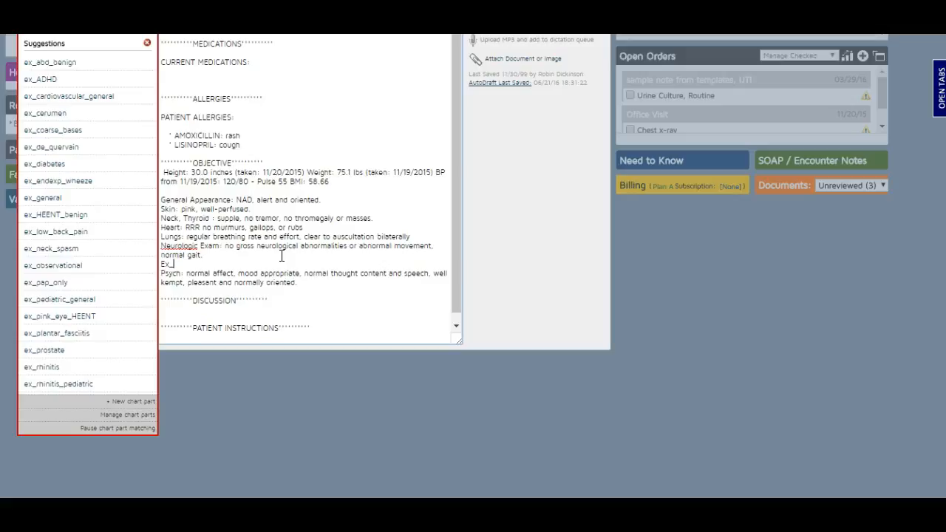
pyautogui.press('Down')
pyautogui.press('Down')
pyautogui.press('Down')
pyautogui.press('Down')
pyautogui.press('Down')
pyautogui.press('Down')
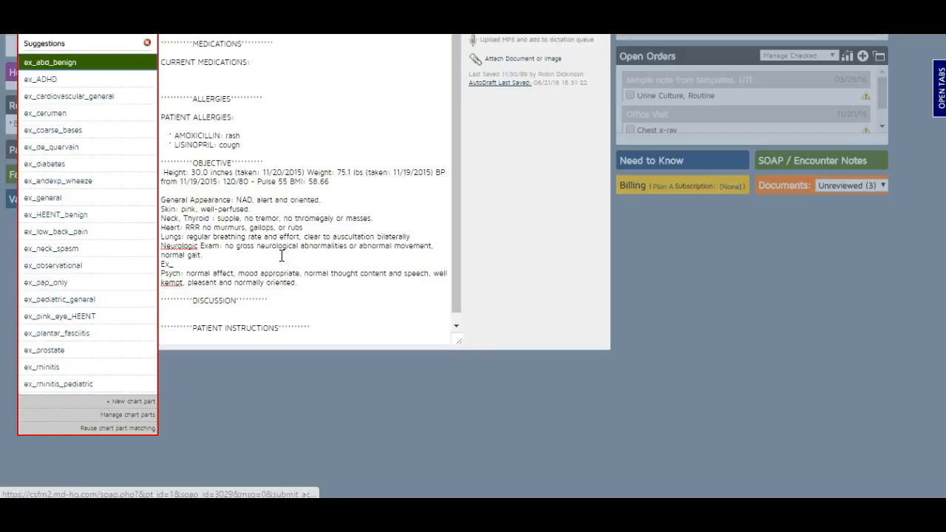
pyautogui.press('Return')
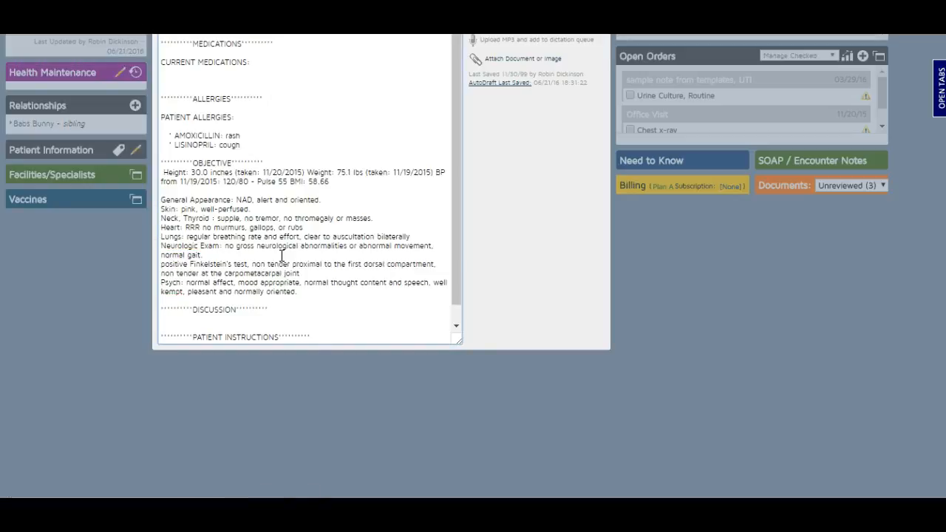
# Prefix the inserted wrist findings with "Extremities:" and change the carpometacarpal joint finding to "mildly tender".
pyautogui.click(162, 263)
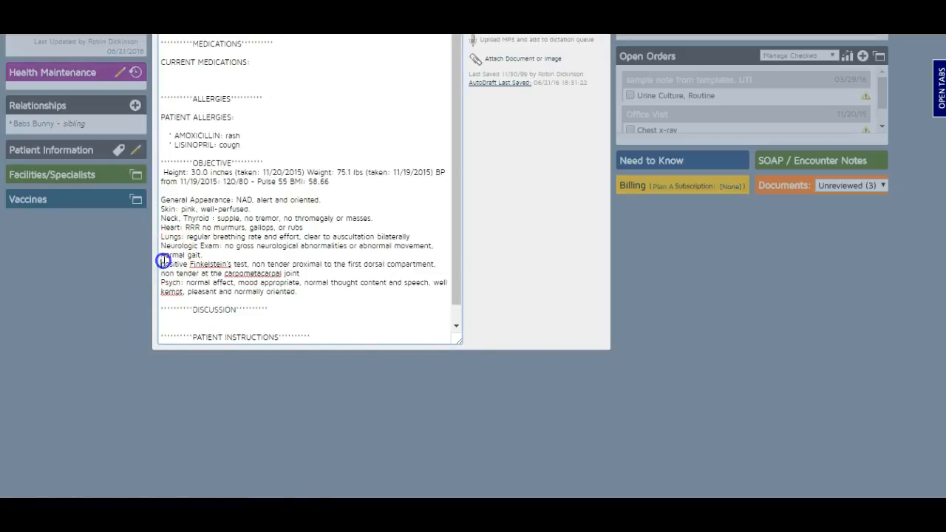
pyautogui.write('Ext')
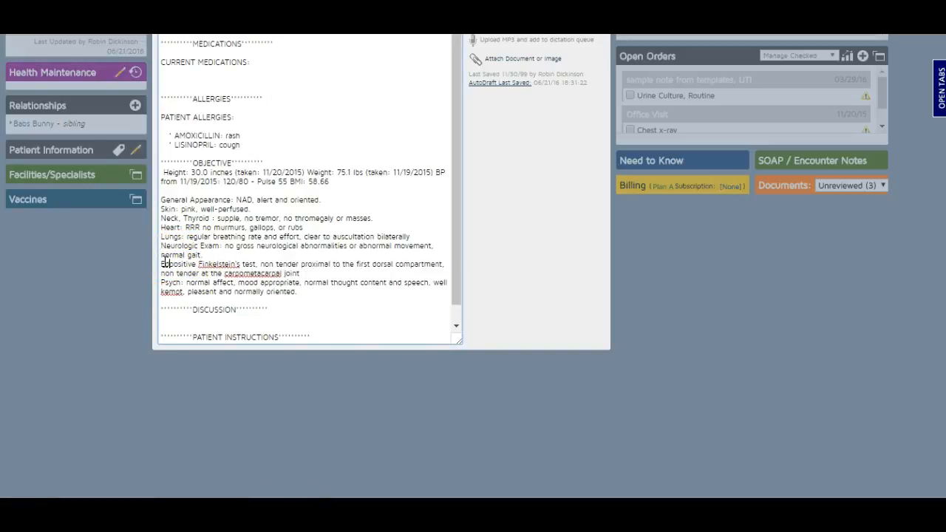
pyautogui.write('remities:')
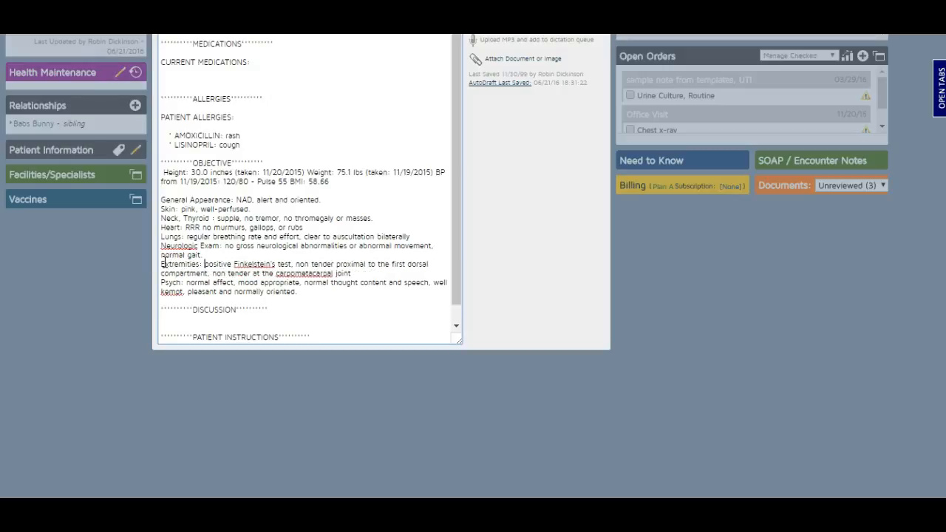
pyautogui.doubleClick(219, 274)
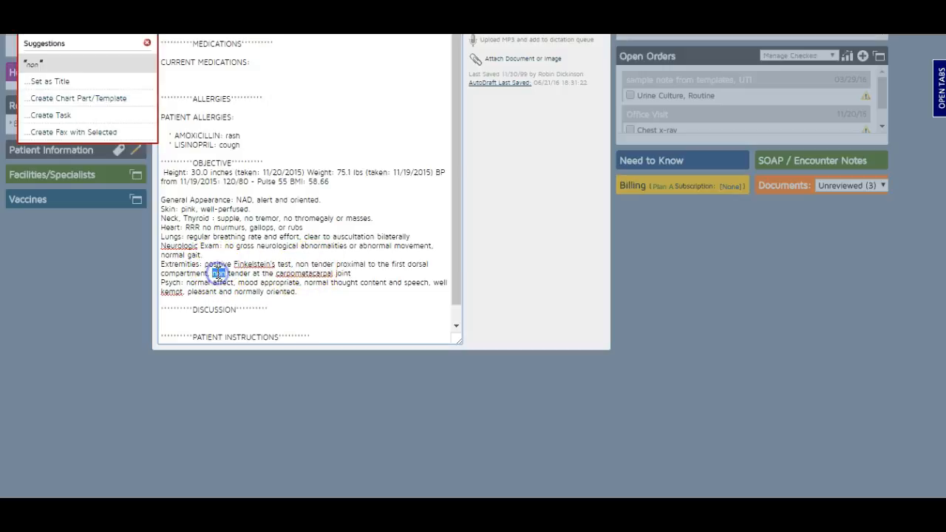
pyautogui.write('mildly')
pyautogui.press('BackSpace')
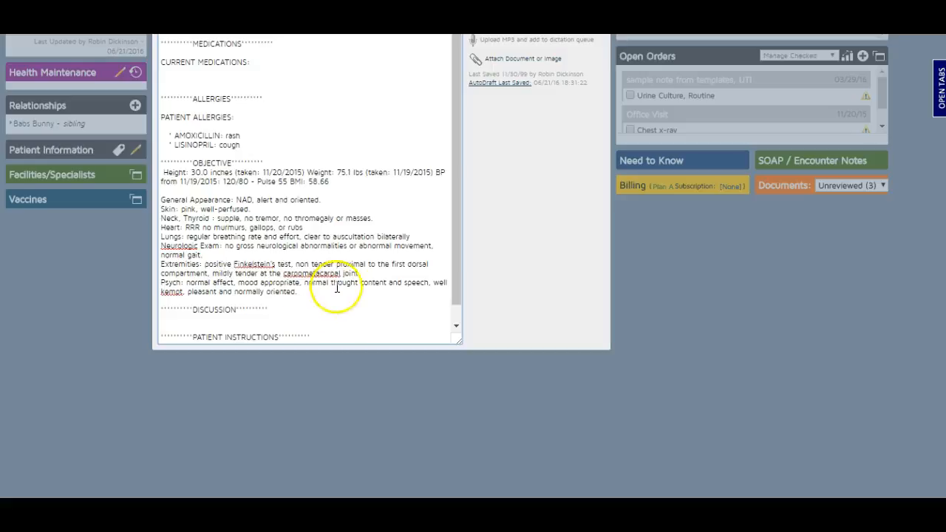
# Delete the whole Extremities entry from the OBJECTIVE section.
pyautogui.click(381, 272)
pyautogui.moveTo(306, 280); pyautogui.dragTo(161, 264)
pyautogui.press('BackSpace')
pyautogui.press('BackSpace')
# Insert the thyroid discussion chart part, found with "disc_th", under the DISCUSSION heading.
pyautogui.click(266, 298)
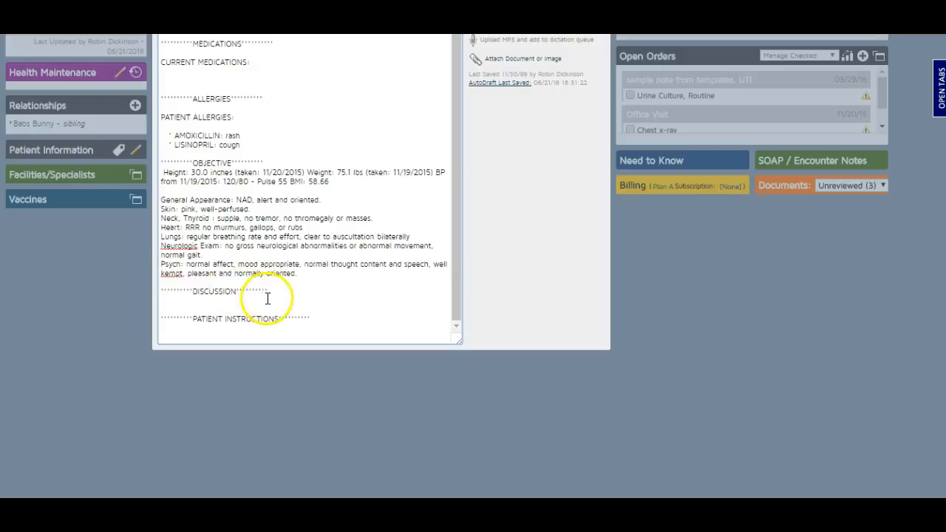
pyautogui.write('disc_th')
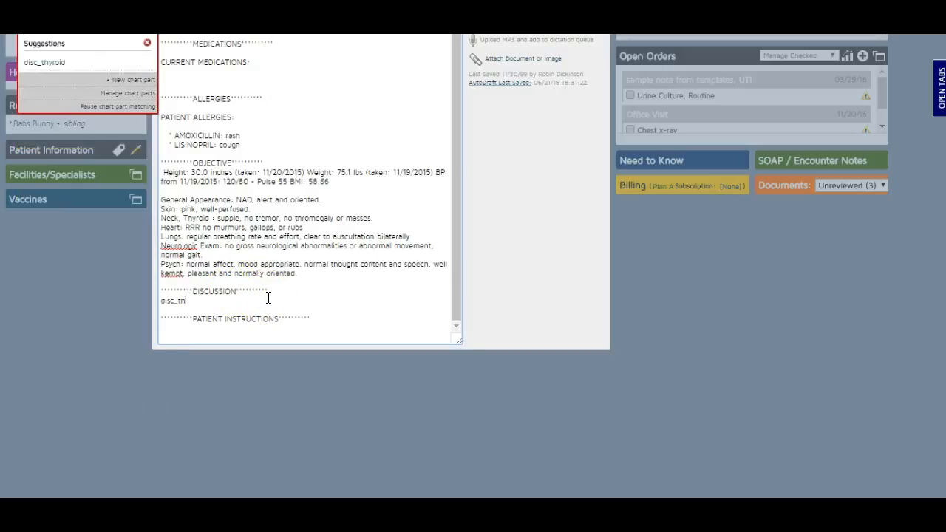
pyautogui.press('Tab')
pyautogui.press('Return')
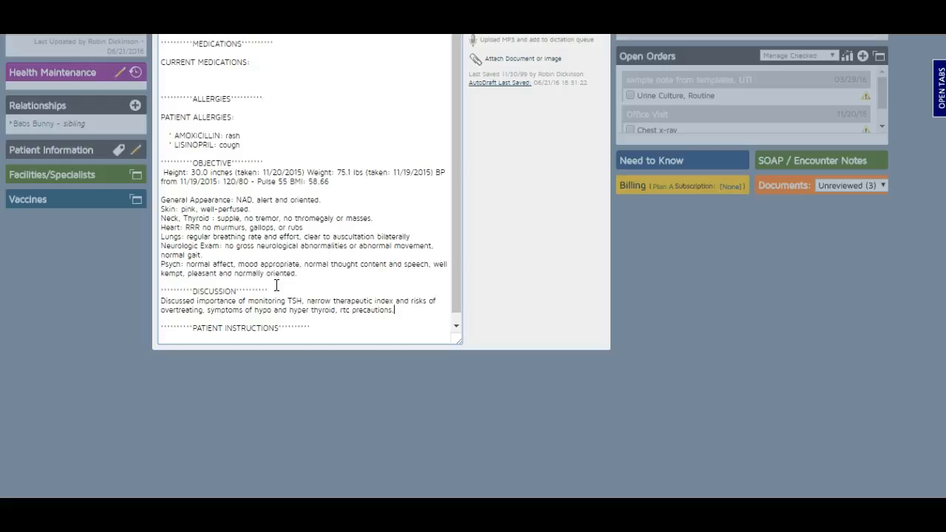
# Write patient instruction 1, "Today we discussed the appropriateness of medication for Christians. There is a handout in your portal.", and start item 2.
pyautogui.scroll(-1, 275, 284)
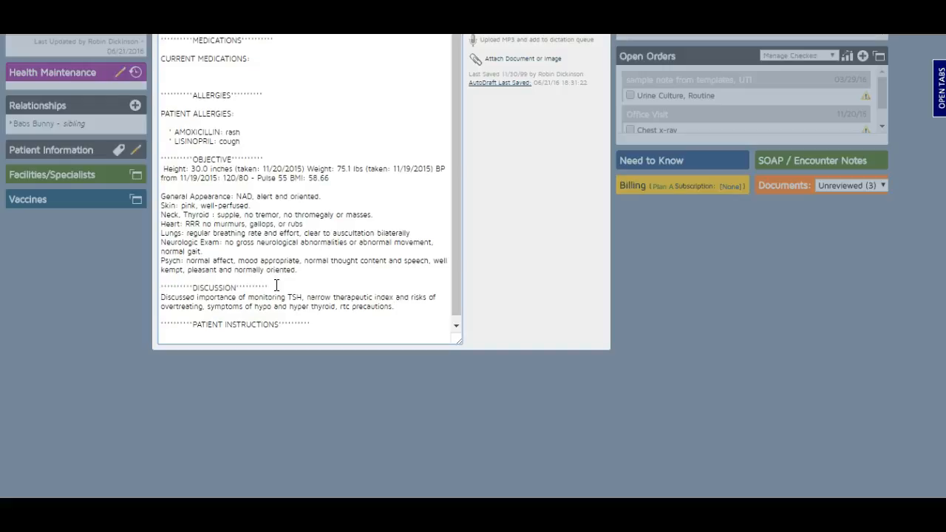
pyautogui.click(202, 333)
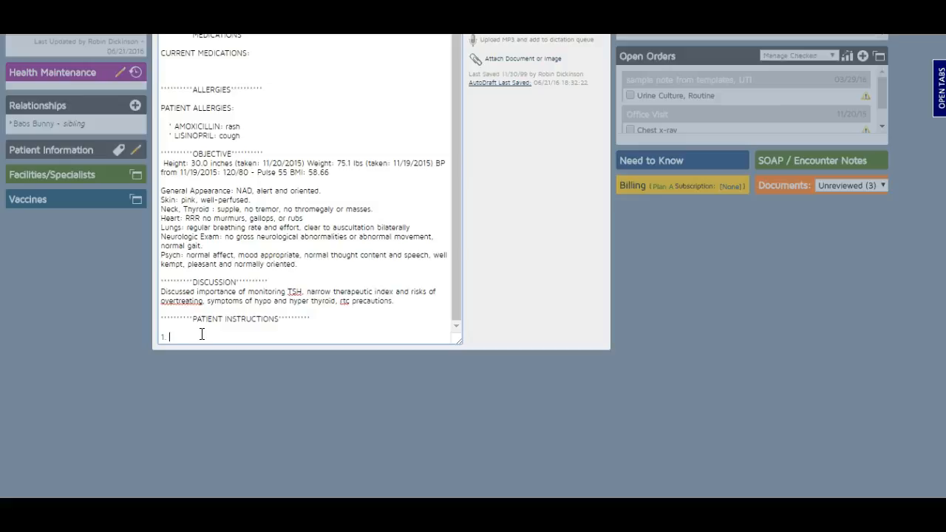
pyautogui.write('Today we discussed the appropri')
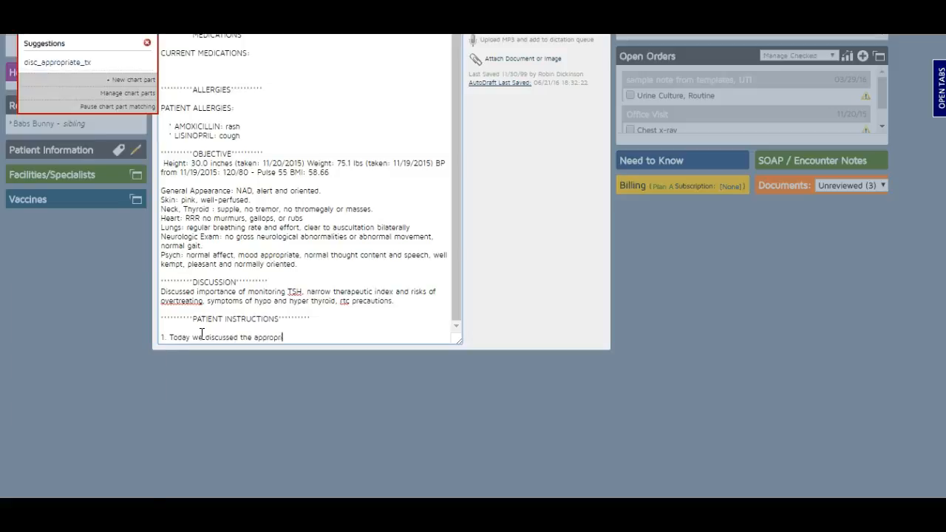
pyautogui.write('ateness of medic')
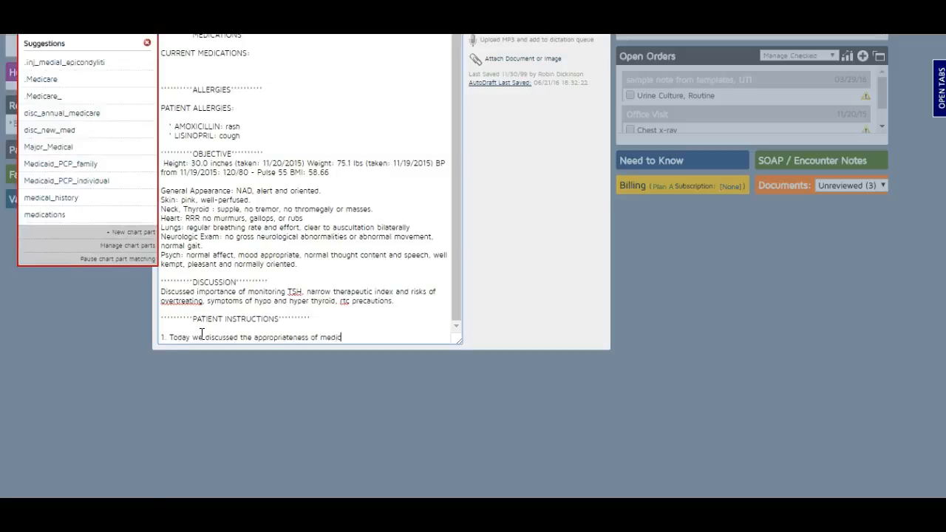
pyautogui.write('ation for C')
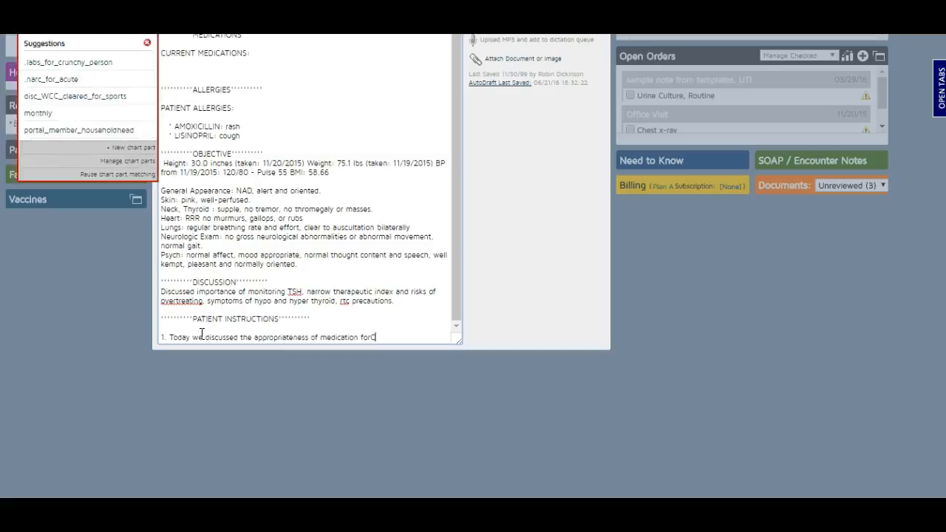
pyautogui.write('hristiens. ')
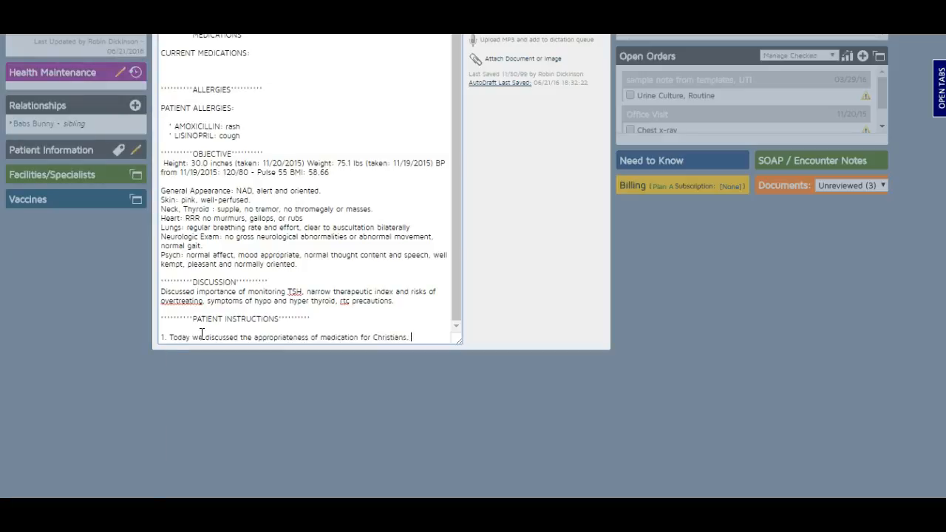
pyautogui.write(' There is a hand')
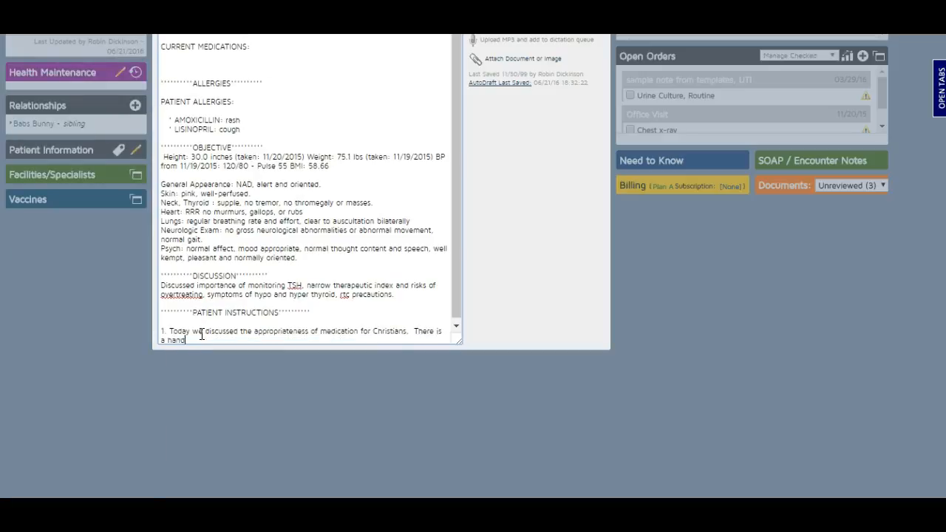
pyautogui.write('out in your portal.')
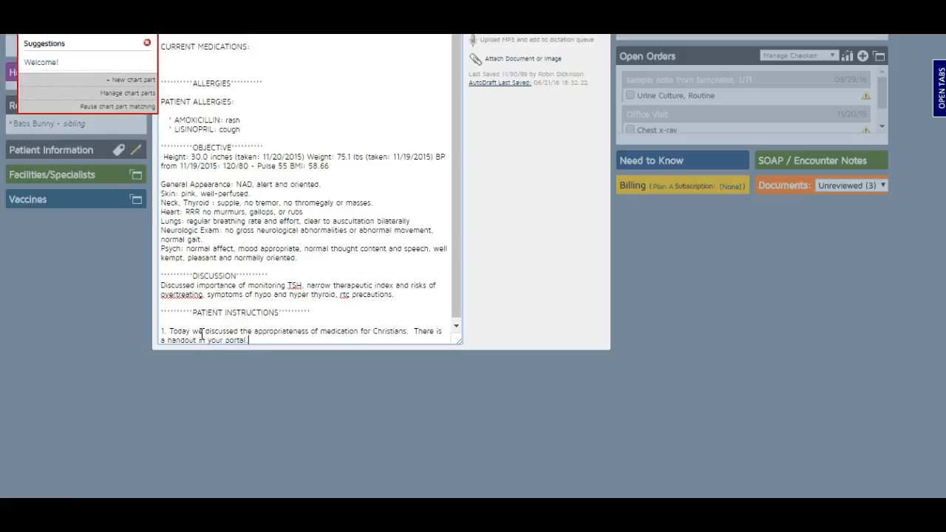
pyautogui.press('Return')
pyautogui.press('Return')
pyautogui.write('2..')
# Copy the handout "How should a Christian view prescription drugs" from the system documents to the patient's chart and file it as done.
pyautogui.scroll(7, 340, 226)
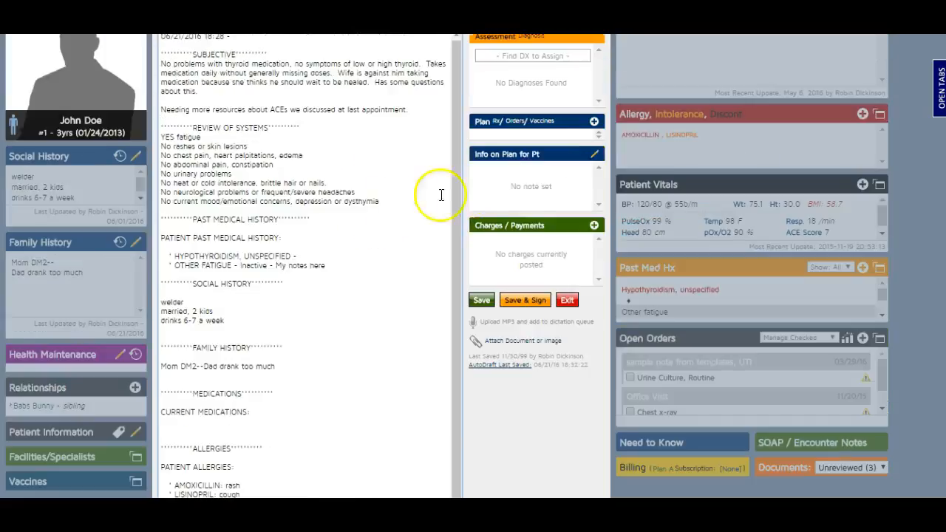
pyautogui.moveTo(573, 54)
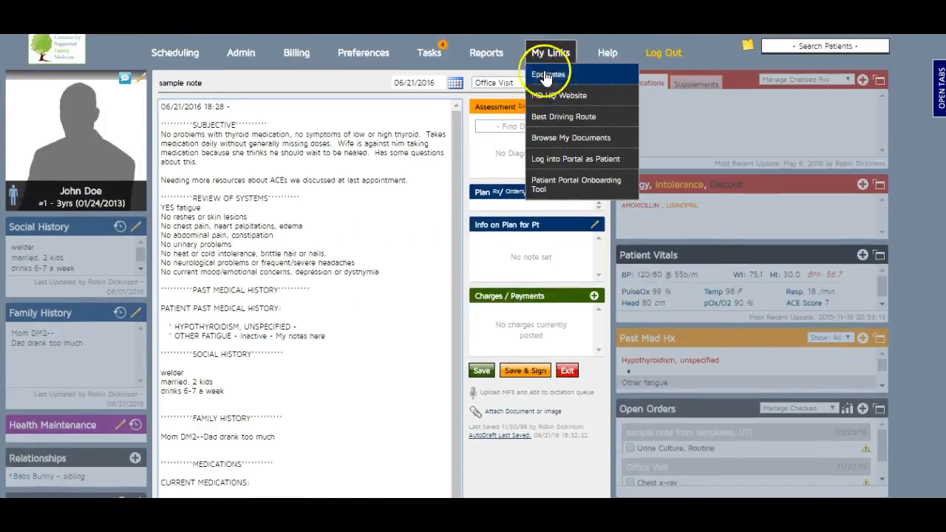
pyautogui.click(573, 139)
pyautogui.scroll(-2, 381, 197)
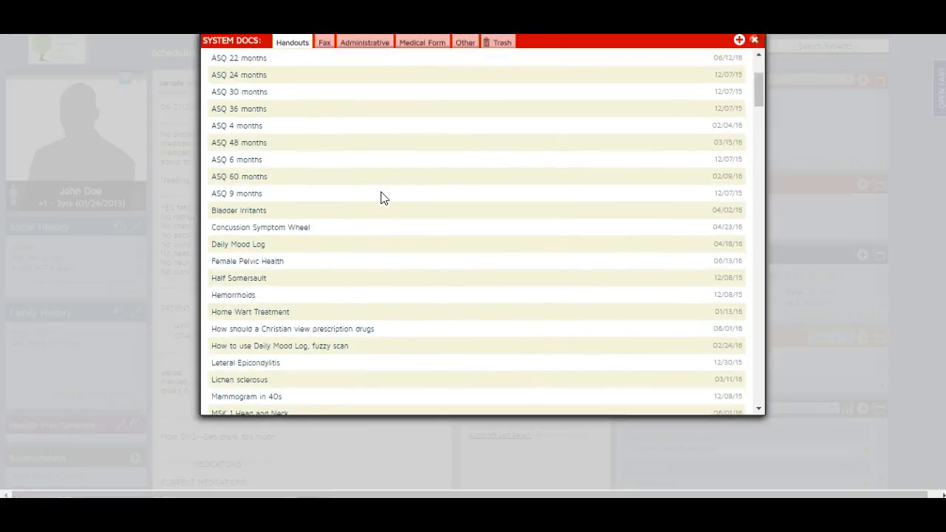
pyautogui.click(281, 330)
pyautogui.rightClick(281, 329)
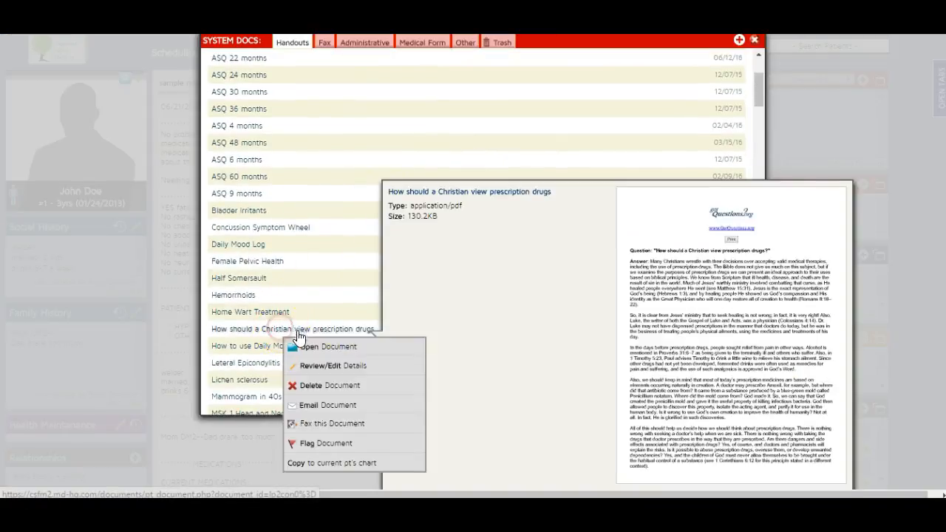
pyautogui.click(318, 463)
pyautogui.click(552, 102)
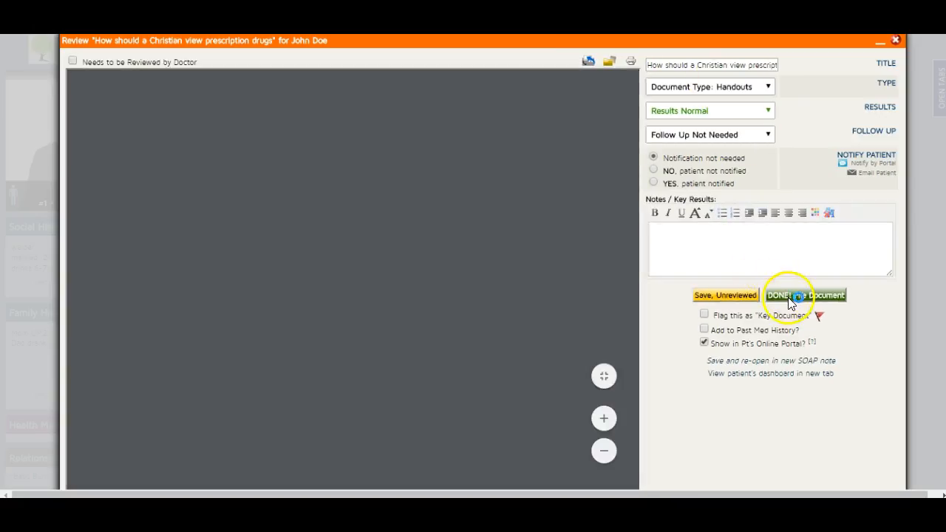
pyautogui.click(789, 297)
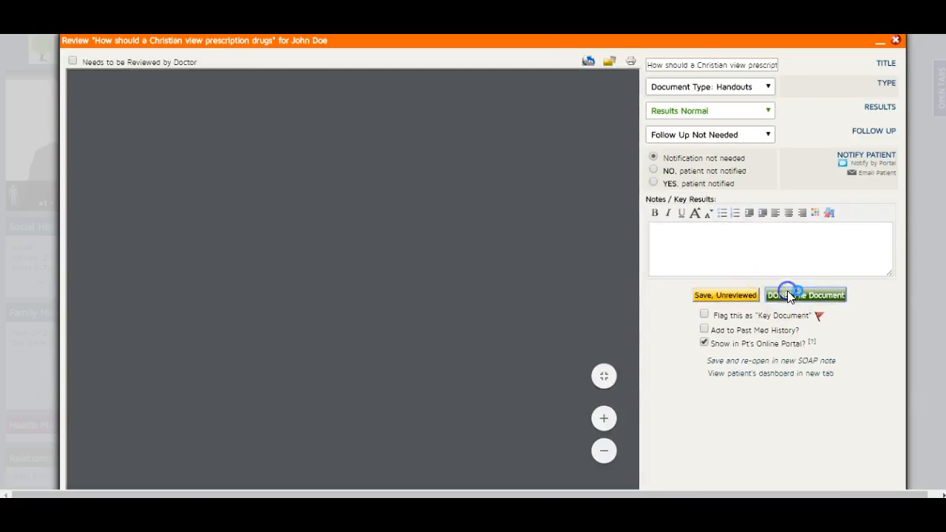
pyautogui.click(757, 42)
# Write patient instruction 2 as "You're due for labs, I put in an order".
pyautogui.scroll(-10, 311, 225)
pyautogui.scroll(-2, 241, 384)
pyautogui.click(233, 406)
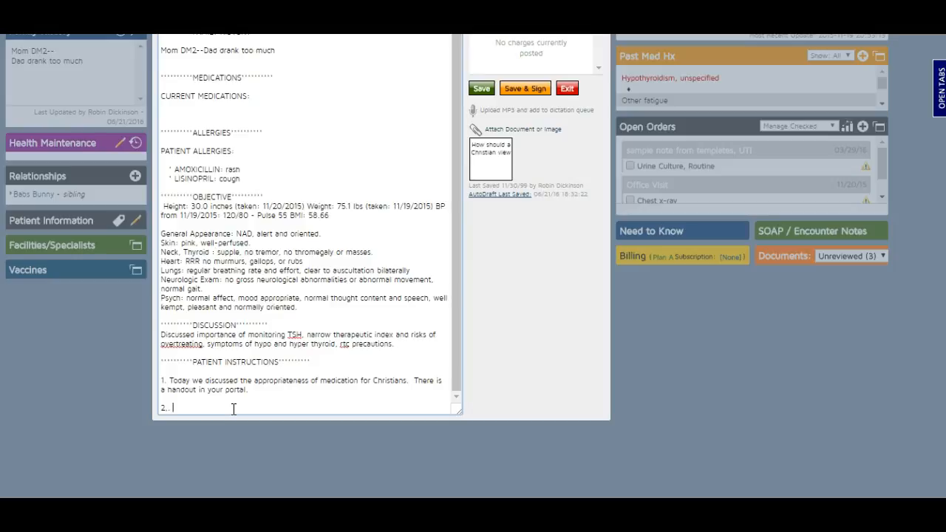
pyautogui.write("You're due for labs. I put in an order")
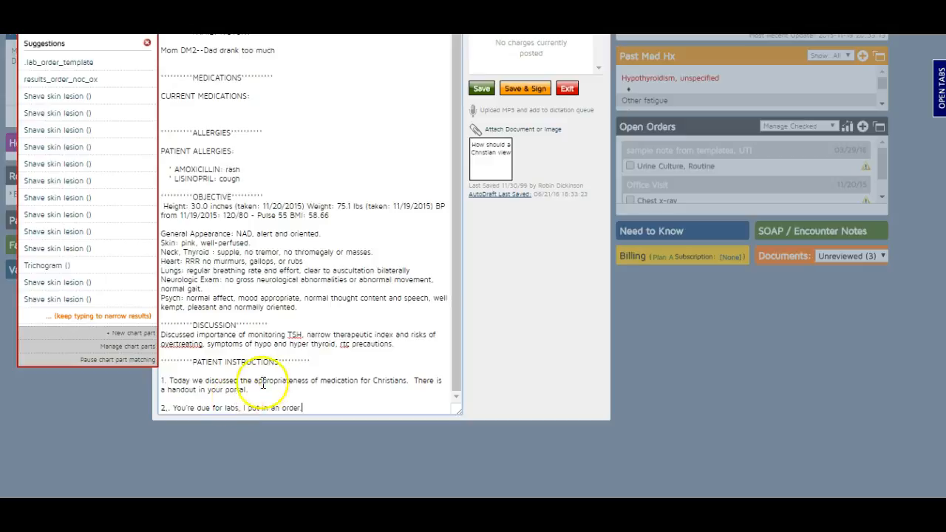
# Assign the suggested diagnosis "Hypothyroidism, unspecified (E03.9)" to the note's assessment.
pyautogui.scroll(3, 289, 385)
pyautogui.click(147, 44)
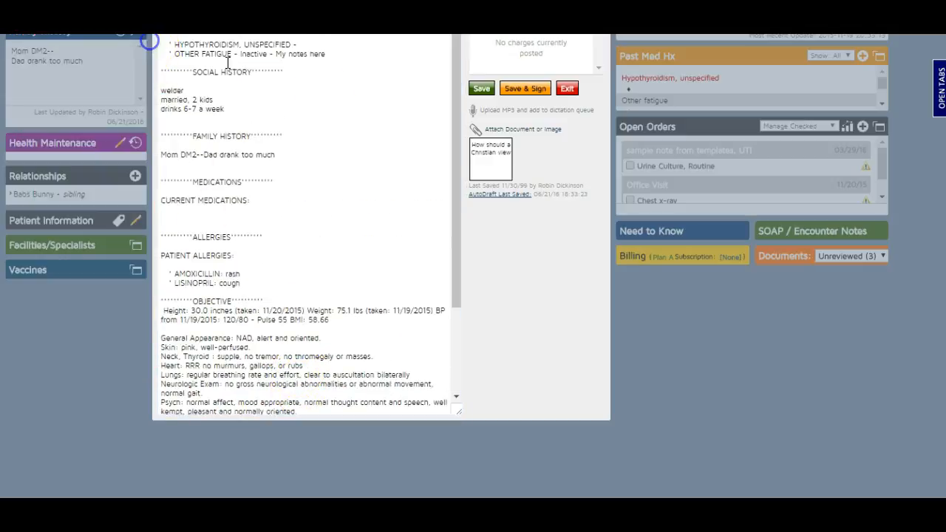
pyautogui.scroll(10, 422, 205)
pyautogui.click(593, 192)
pyautogui.click(559, 126)
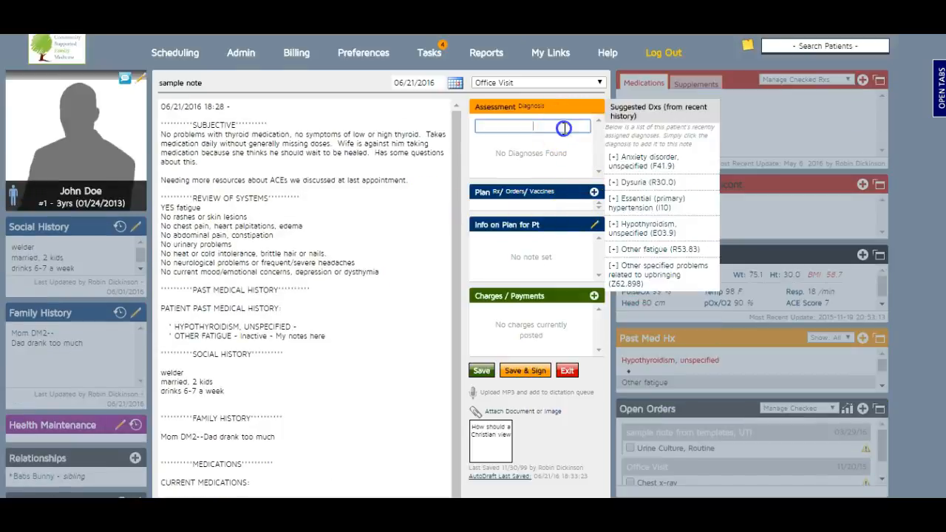
pyautogui.click(651, 230)
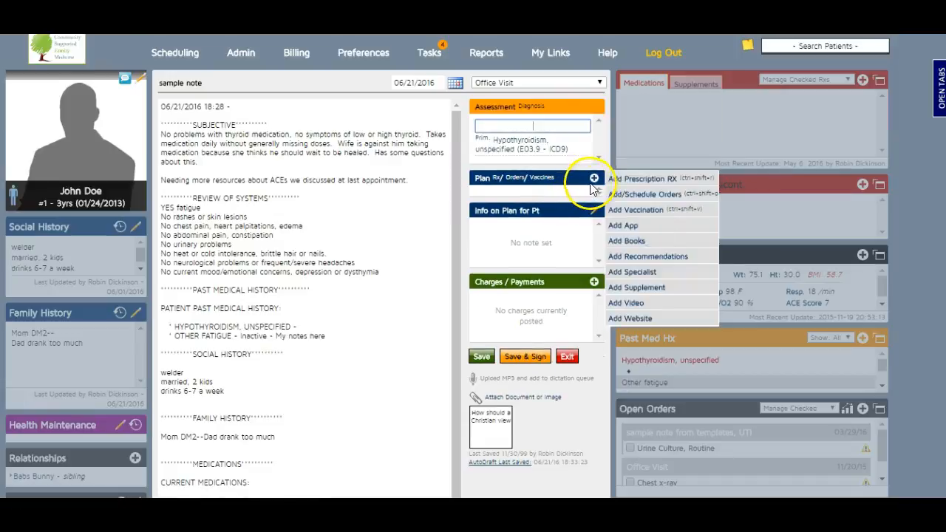
# Add a prescription for Levothyroxine Na 0.088mg Tab, found with "levo", using the dosing profile "change dose QD (Disp. 30) Refills=1".
pyautogui.moveTo(595, 180)
pyautogui.click(625, 180)
pyautogui.write('levo')
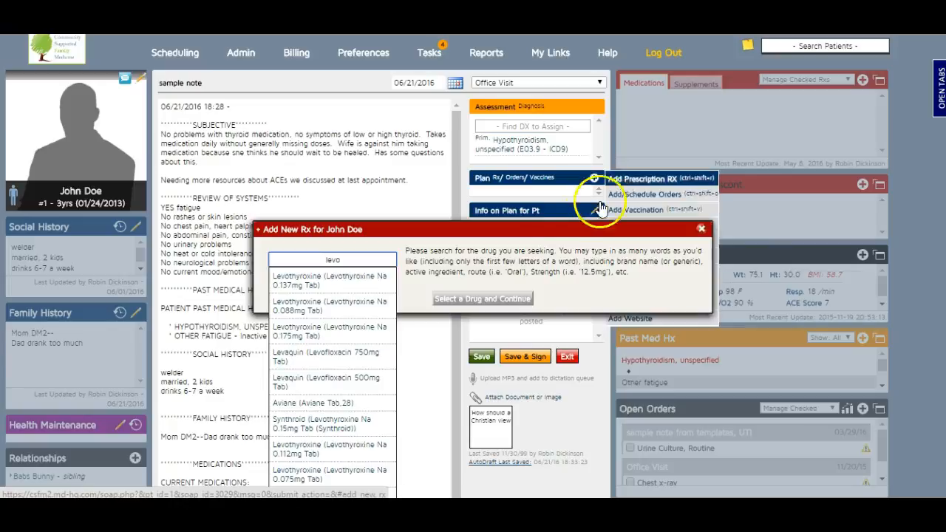
pyautogui.click(318, 304)
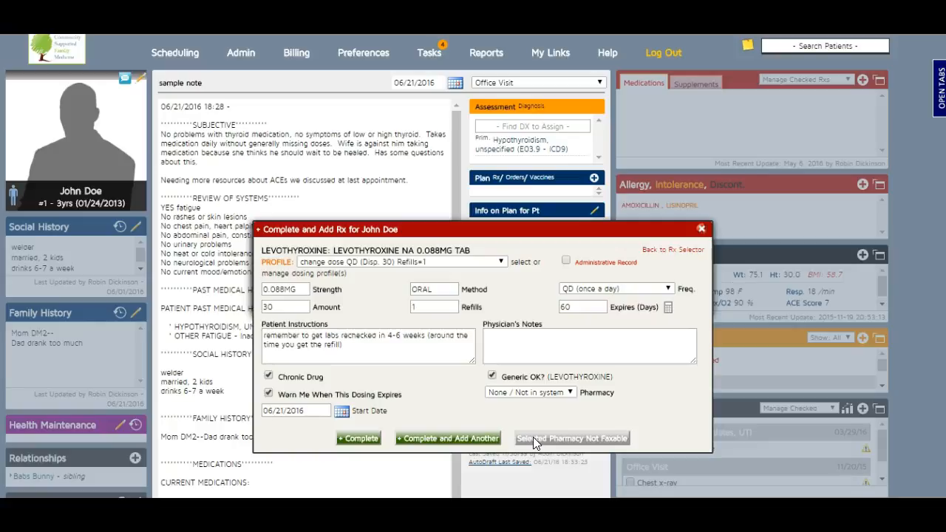
pyautogui.click(377, 436)
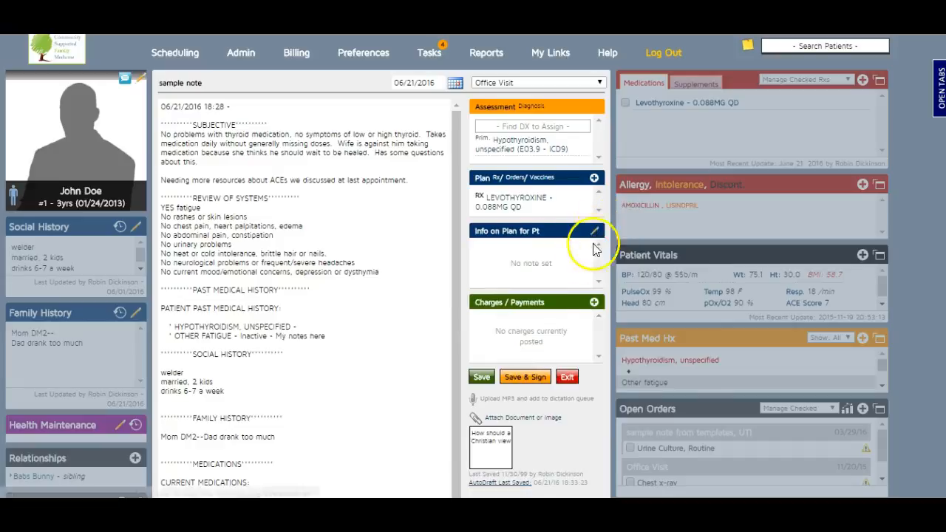
# Order a TSH test for the hypothyroidism diagnosis, found with "ts", billed to the physician, and add it with a fax.
pyautogui.click(594, 178)
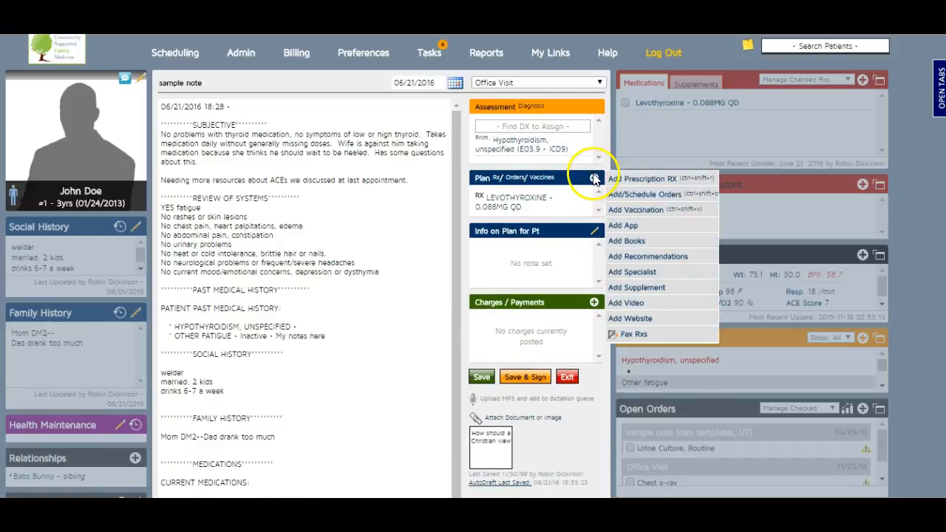
pyautogui.click(640, 193)
pyautogui.write('ts')
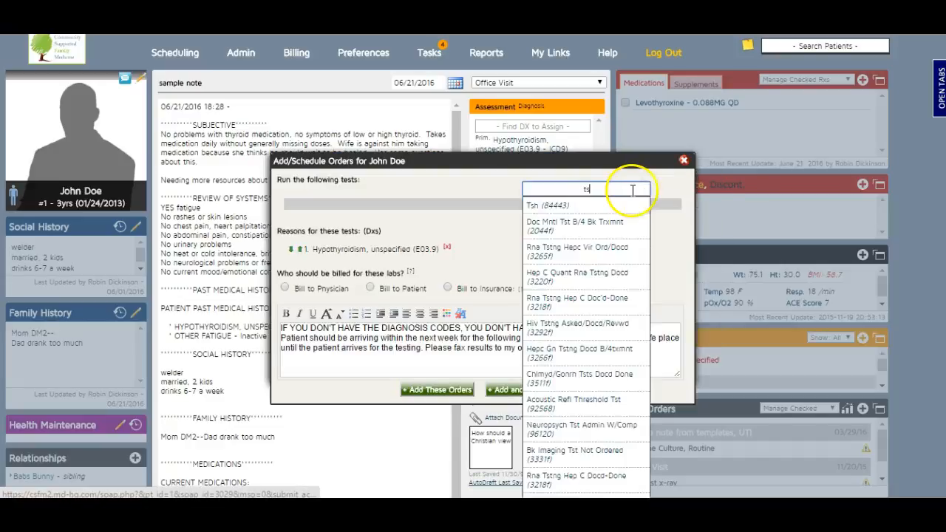
pyautogui.click(578, 206)
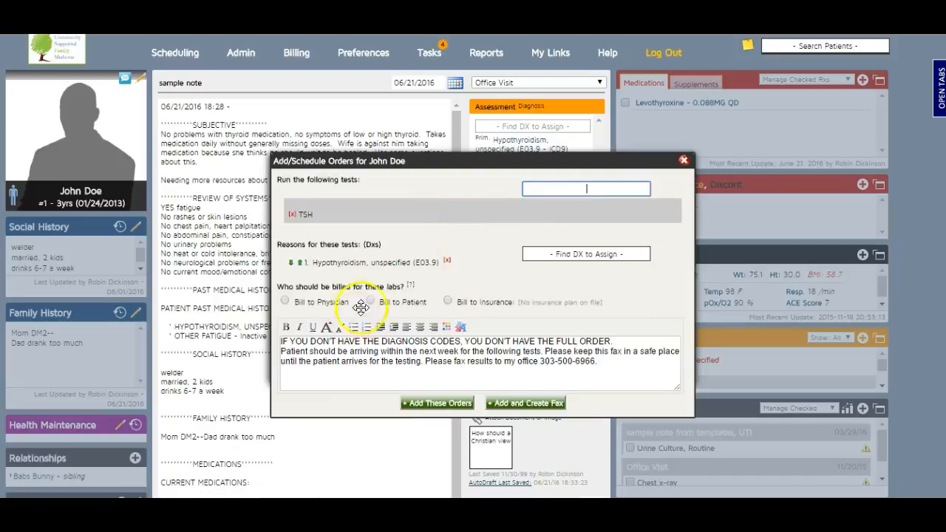
pyautogui.click(285, 301)
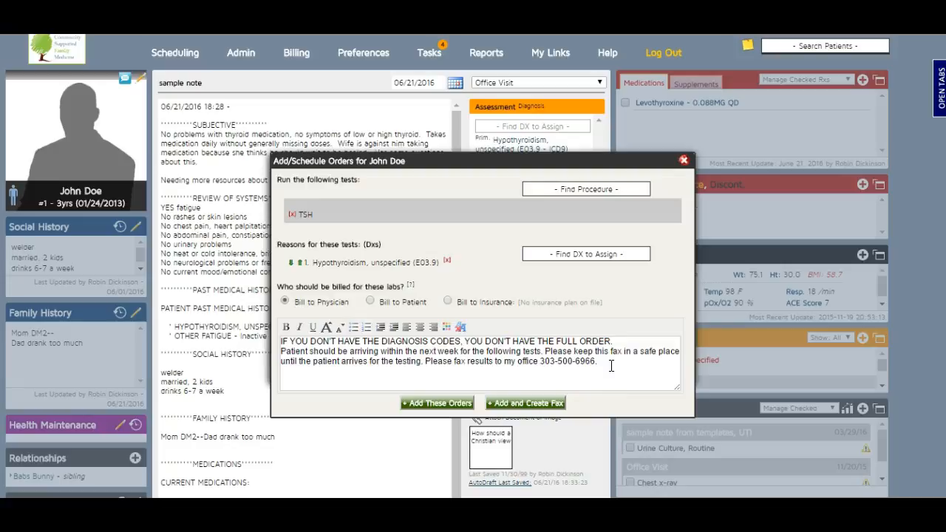
pyautogui.click(544, 405)
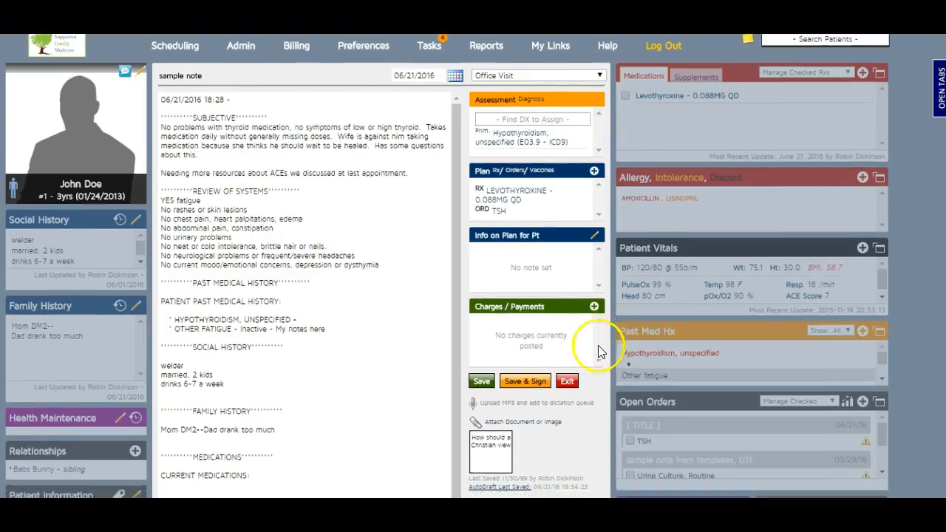
# Add a TSH charge with a base charge of $3.00 to the note, found with "tsh".
pyautogui.scroll(-3, 599, 359)
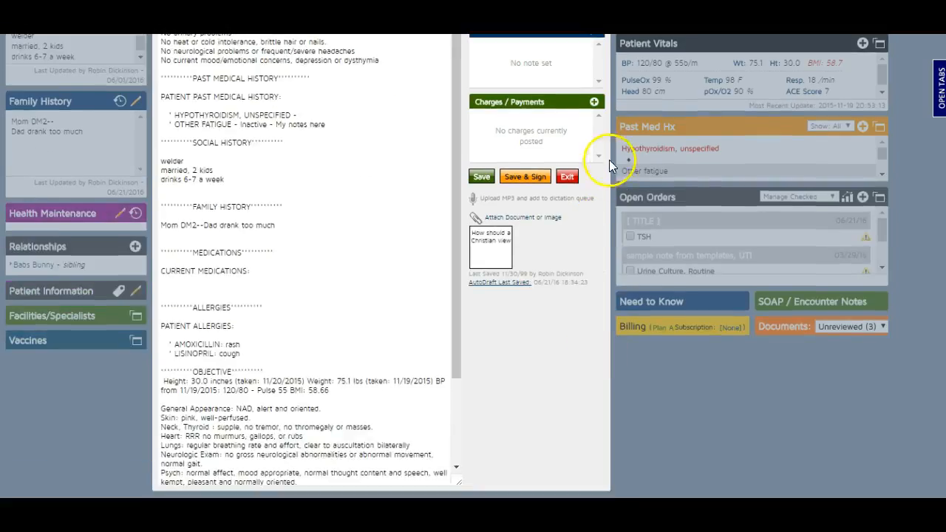
pyautogui.click(595, 103)
pyautogui.write('tsh')
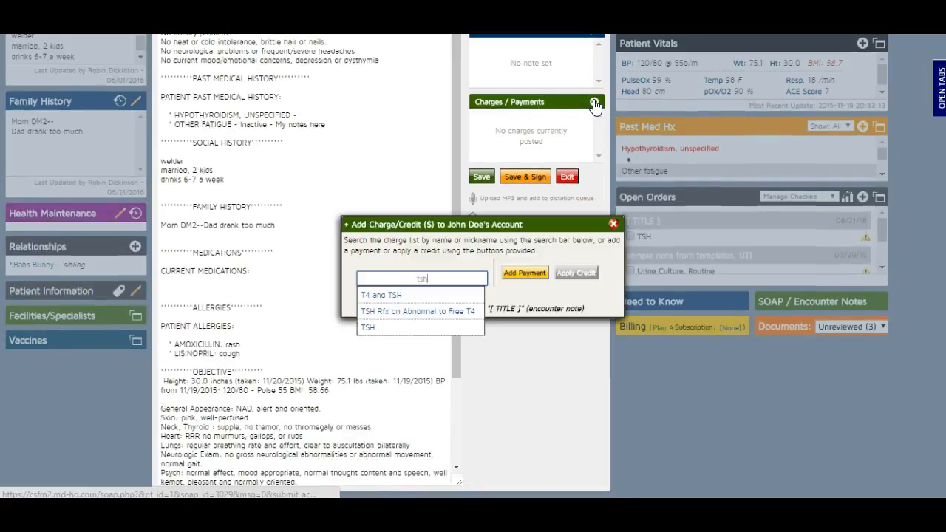
pyautogui.click(374, 328)
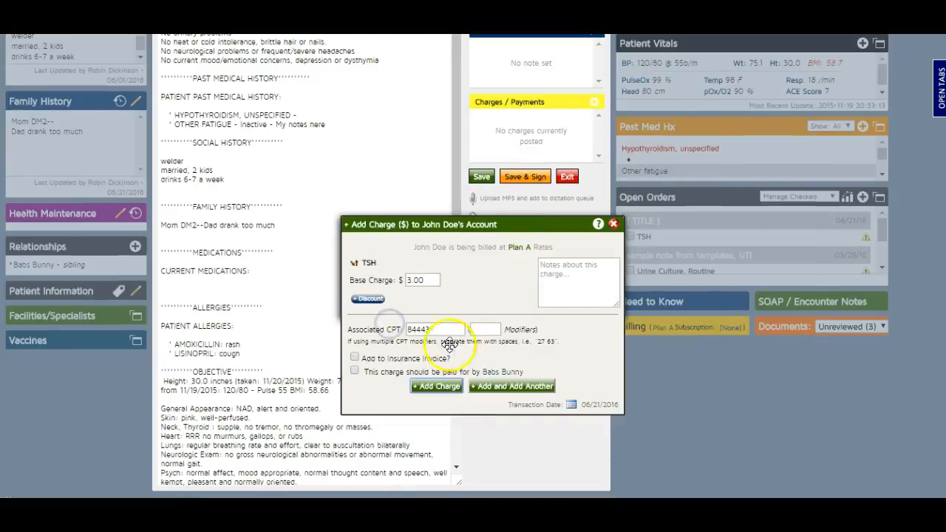
pyautogui.click(433, 386)
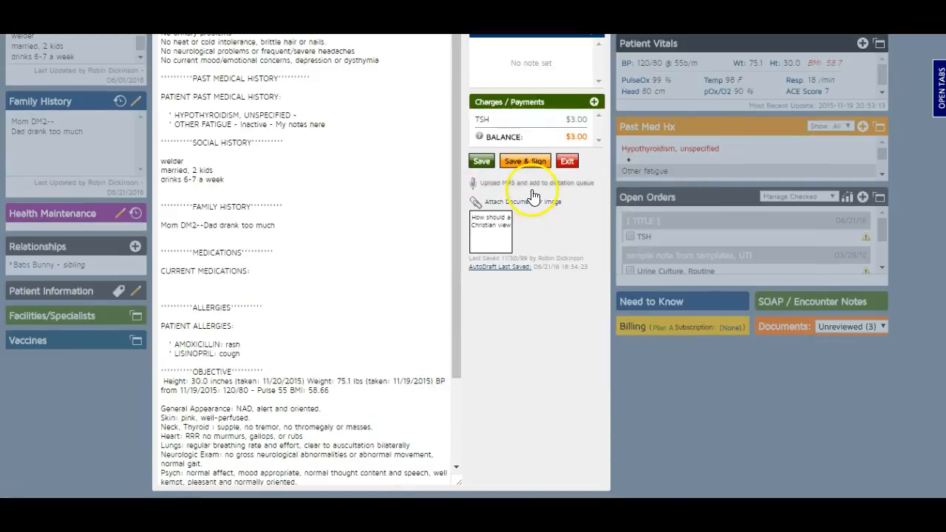
# Try to add a credit card payment that pays the patient's account in full.
pyautogui.click(594, 101)
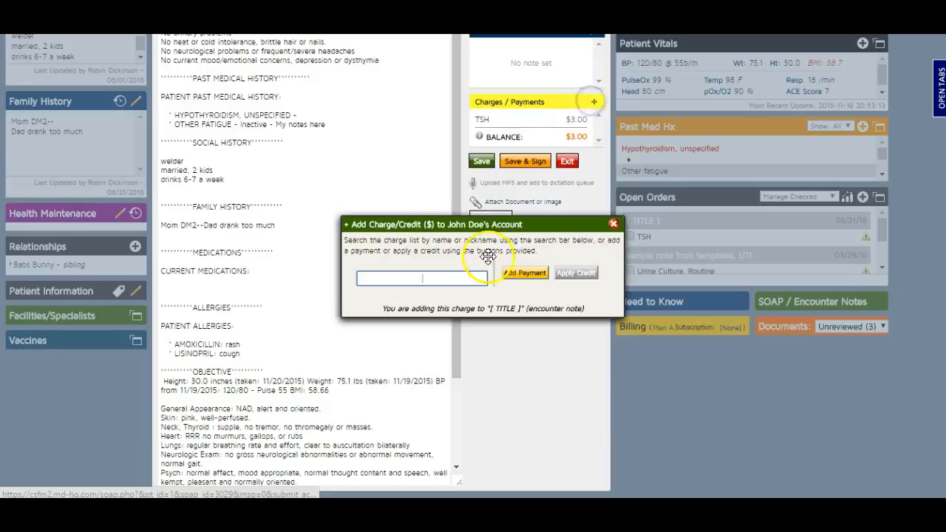
pyautogui.click(513, 272)
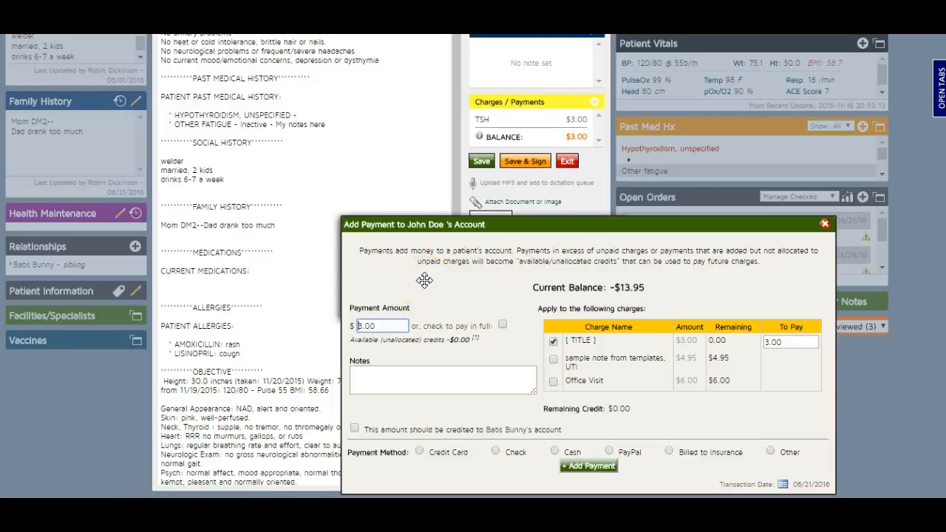
pyautogui.click(502, 324)
pyautogui.click(420, 451)
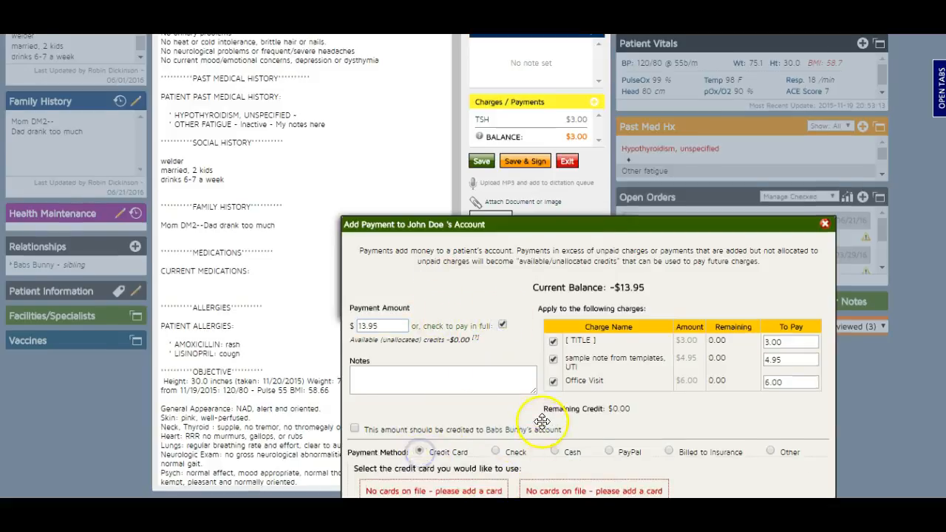
pyautogui.scroll(-2, 539, 416)
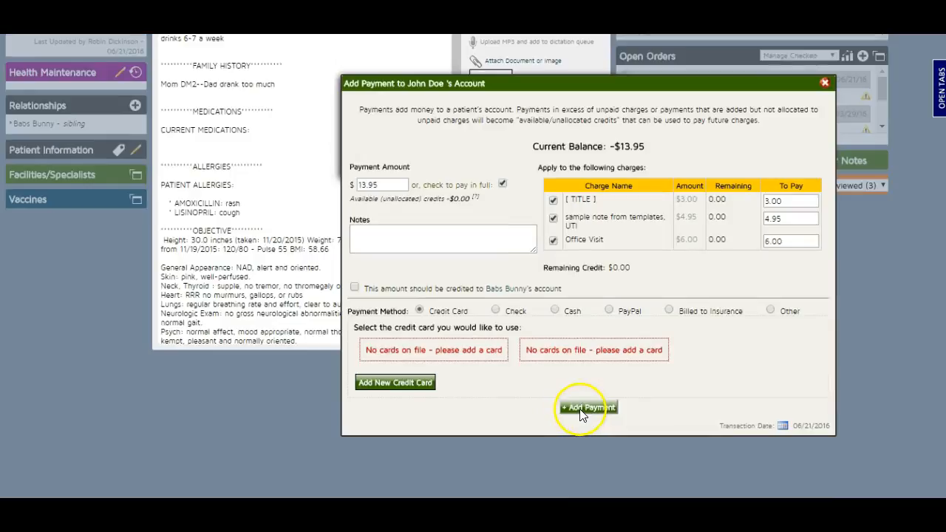
pyautogui.click(584, 408)
pyautogui.click(825, 83)
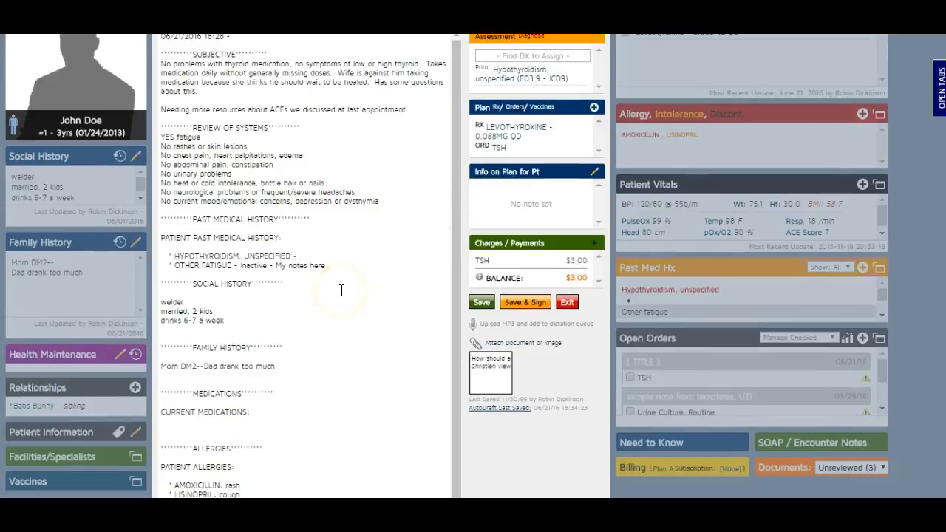
# Write patient instruction 3 as "Read through the article, watch the TED talk.".
pyautogui.scroll(-6, 342, 290)
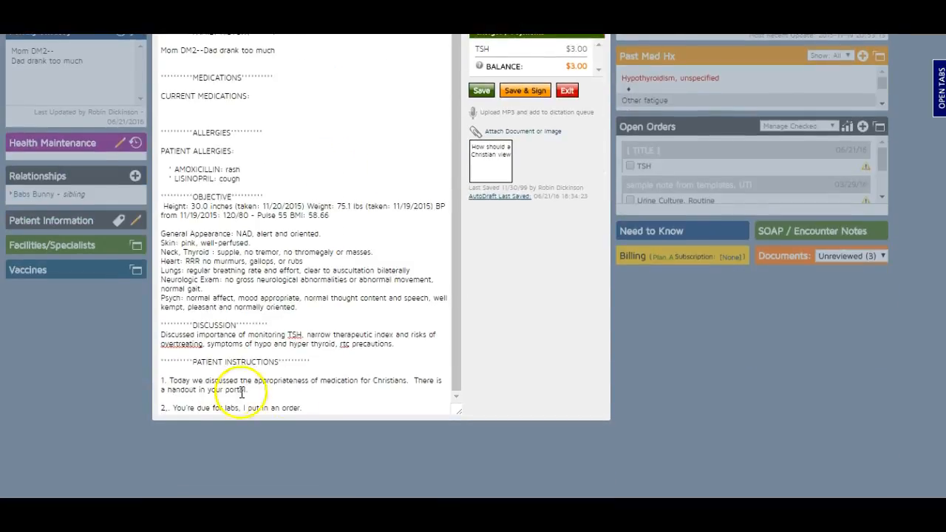
pyautogui.click(345, 409)
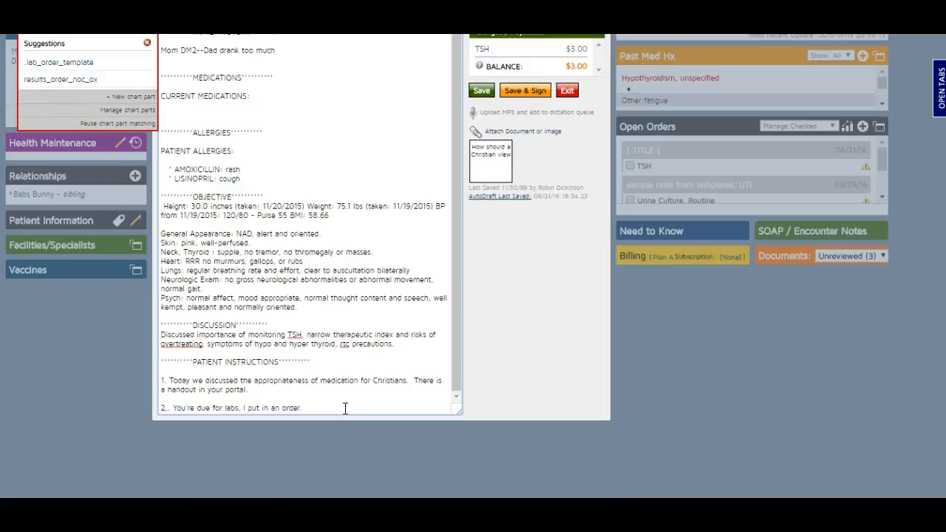
pyautogui.press('Return')
pyautogui.press('Return')
pyautogui.write('3. Read through the article. watch the')
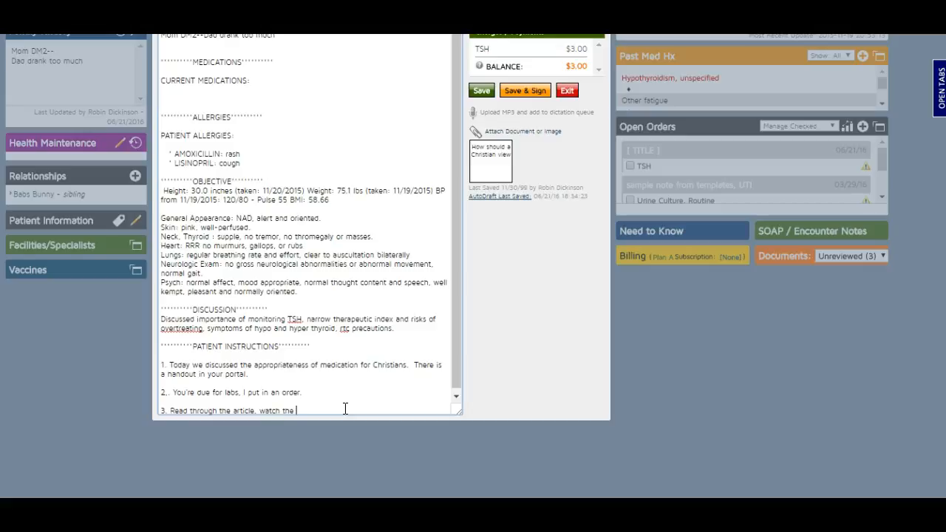
pyautogui.write(' TED talk.')
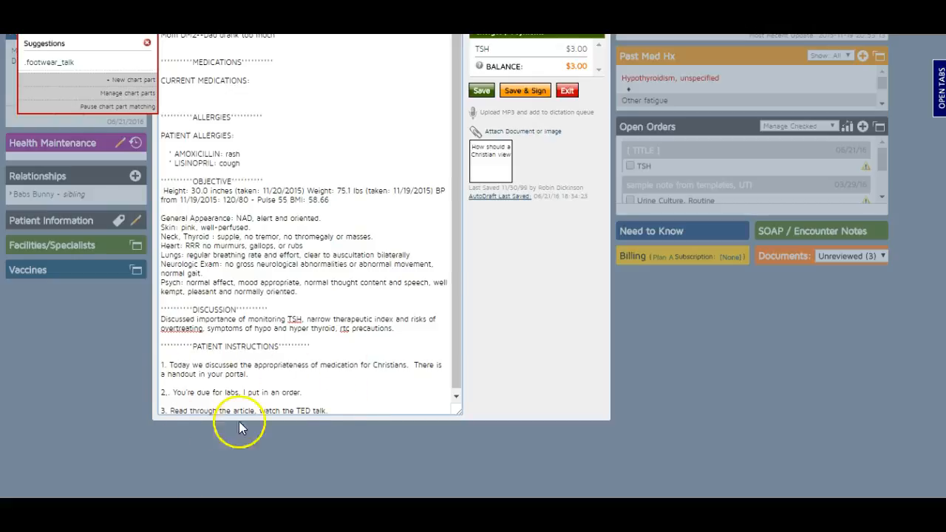
# Add the book "Childhood Disrupted: How Your Biography Becomes Your Biology and How You Can Heal" to the plan, found with "ace".
pyautogui.scroll(5, 346, 406)
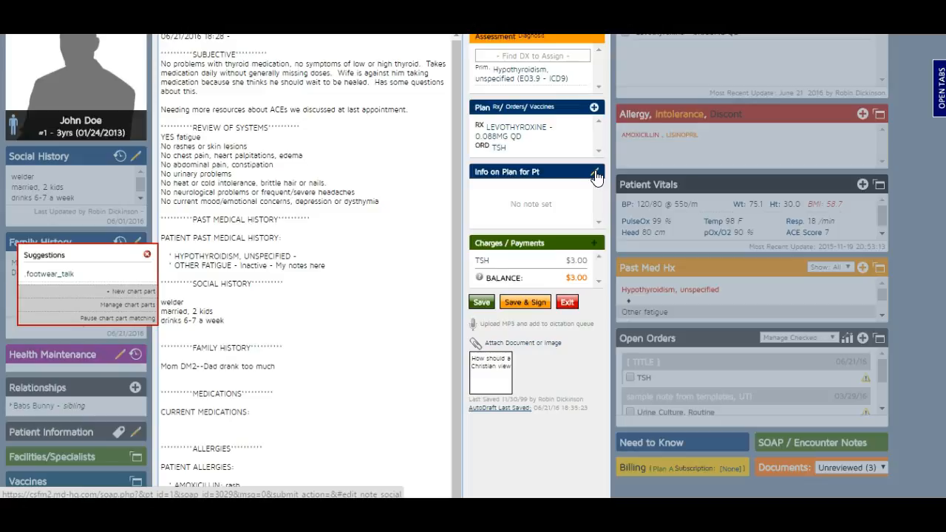
pyautogui.click(594, 107)
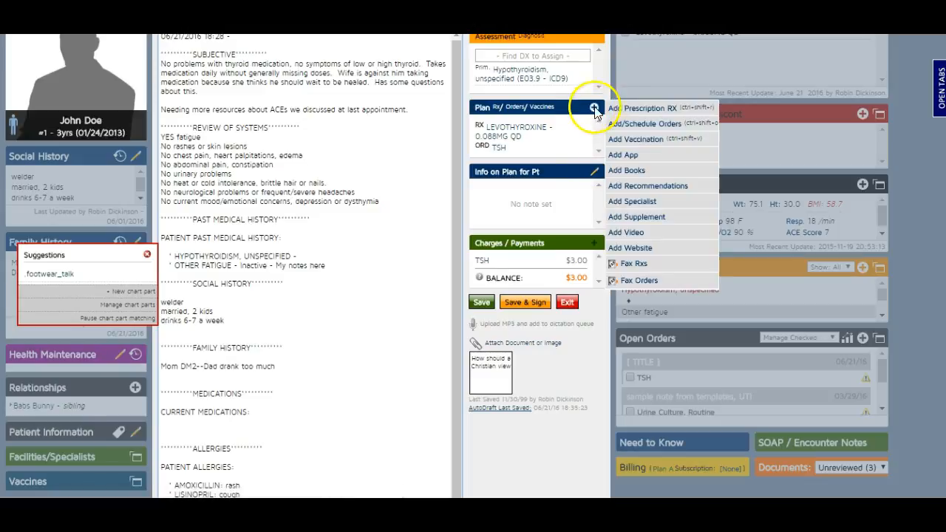
pyautogui.click(642, 172)
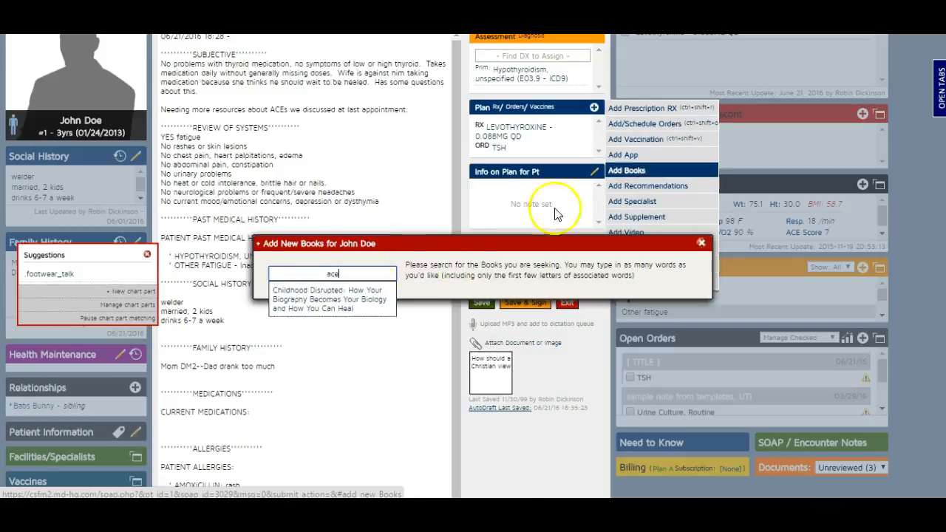
pyautogui.click(311, 303)
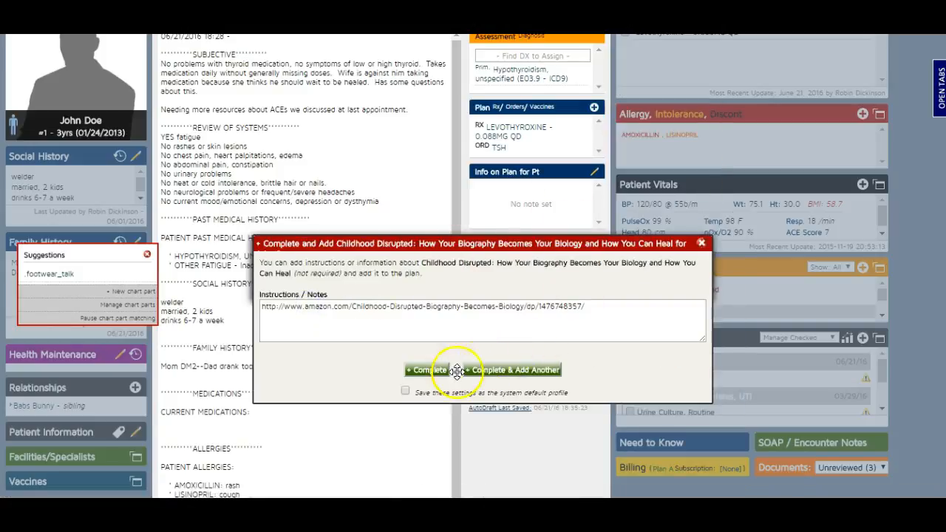
pyautogui.click(426, 370)
# Add the video "TED talk on ACE scores" to the plan with its preset notes, found with "ace".
pyautogui.click(593, 109)
pyautogui.click(593, 109)
pyautogui.click(594, 108)
pyautogui.click(651, 234)
pyautogui.write('ace')
pyautogui.click(335, 296)
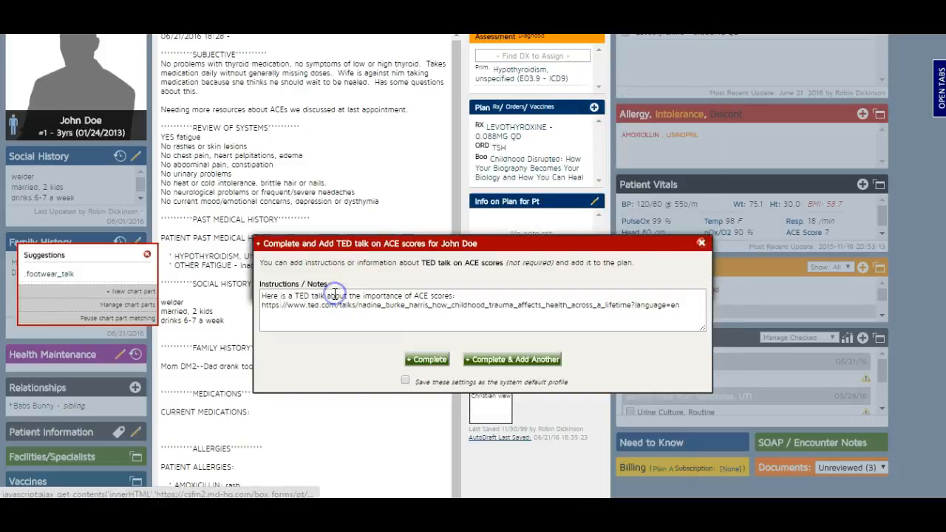
pyautogui.click(424, 360)
# Add the website "Article on ACE score" to the plan, found with "ace".
pyautogui.click(594, 108)
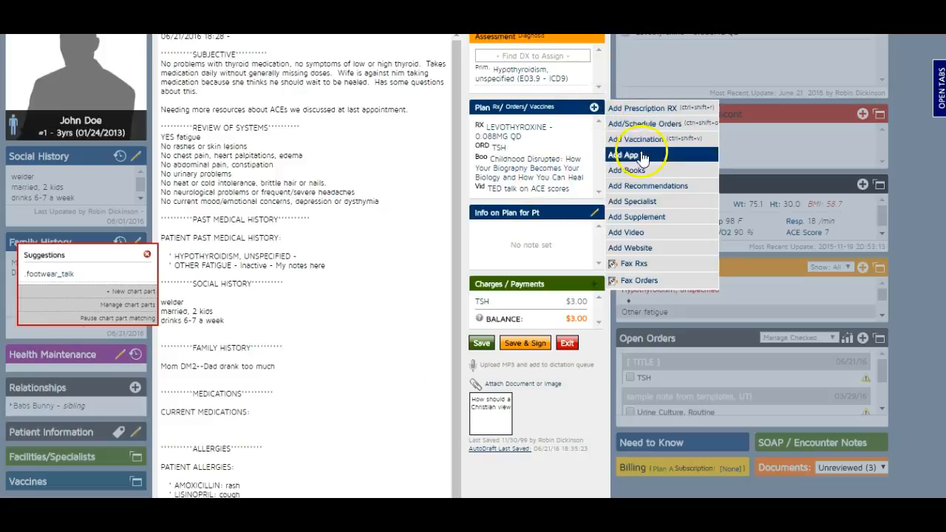
pyautogui.click(632, 249)
pyautogui.write('ace')
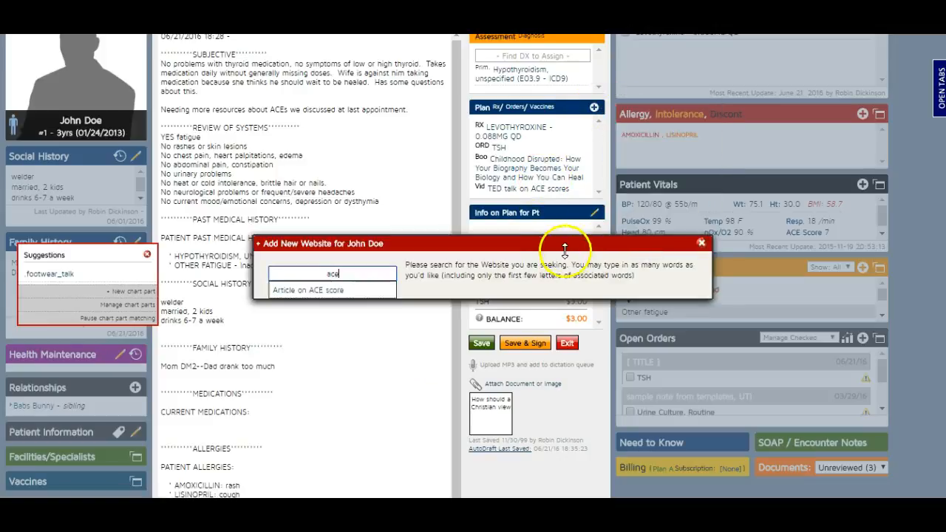
pyautogui.click(346, 291)
pyautogui.click(425, 359)
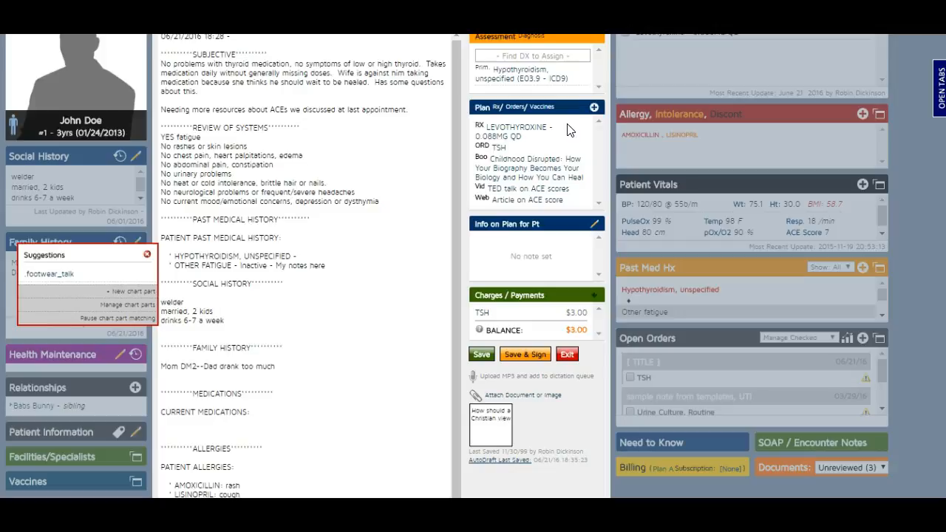
# Review the finished note, start saving and signing it, and set the patient's portal view of it to Custom.
pyautogui.scroll(2, 569, 130)
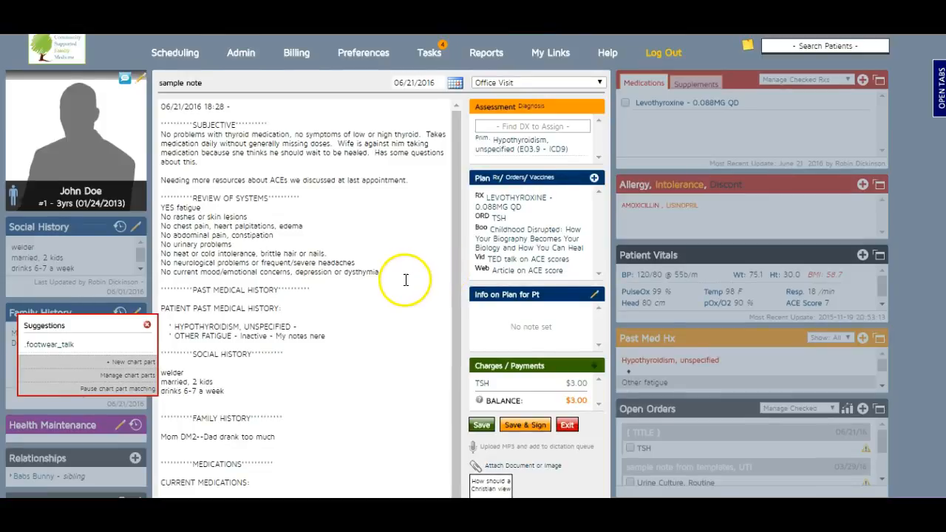
pyautogui.scroll(-5, 407, 278)
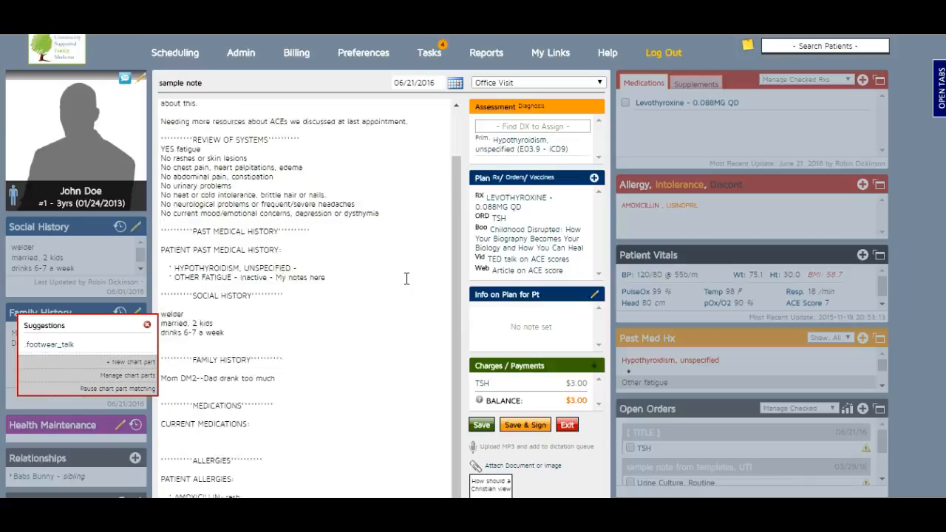
pyautogui.scroll(-3, 407, 278)
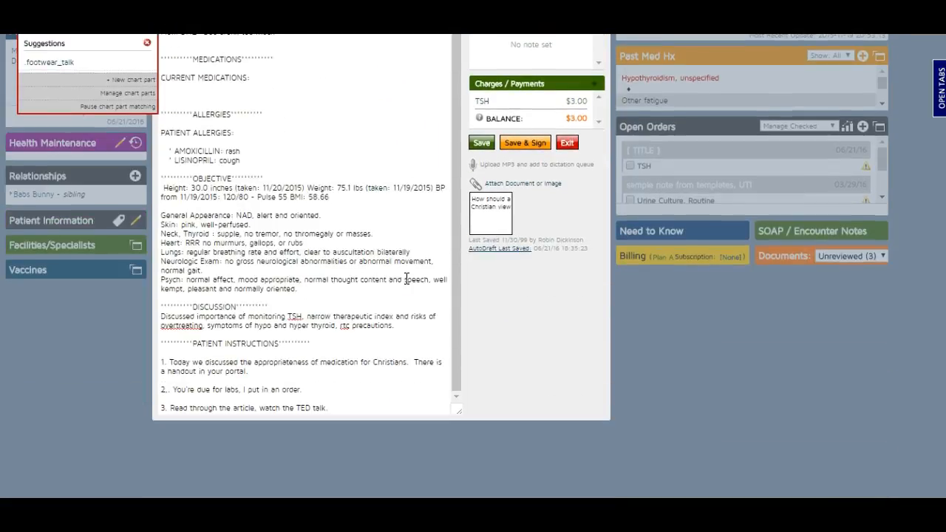
pyautogui.click(526, 143)
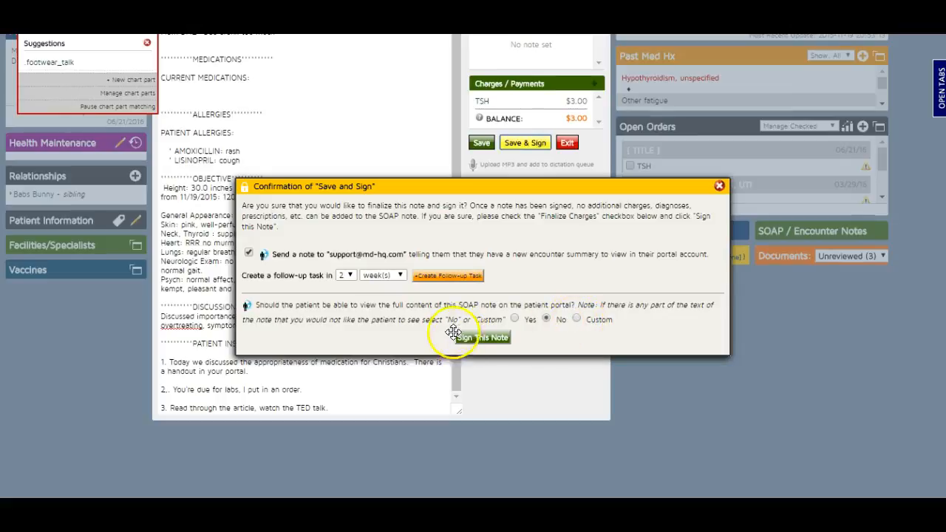
pyautogui.scroll(5, 459, 332)
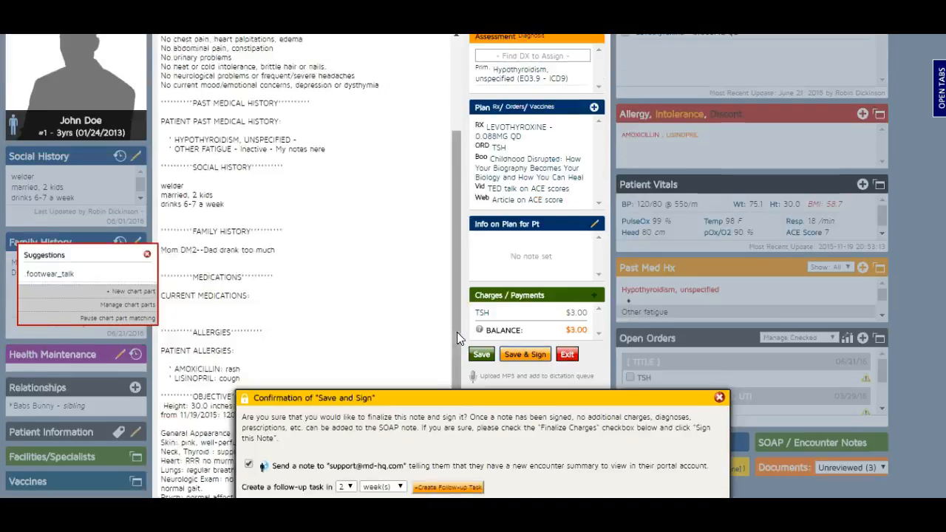
pyautogui.click(536, 56)
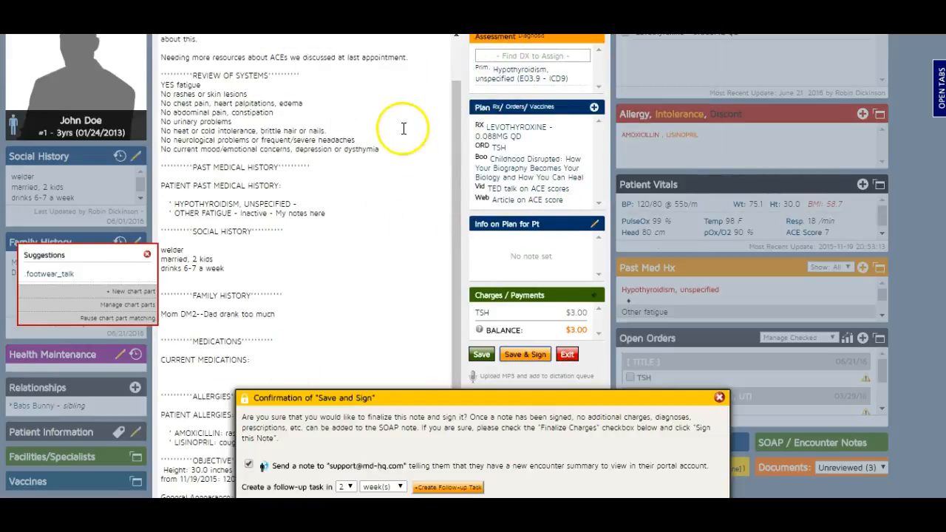
pyautogui.scroll(-1, 374, 281)
pyautogui.scroll(-2, 378, 273)
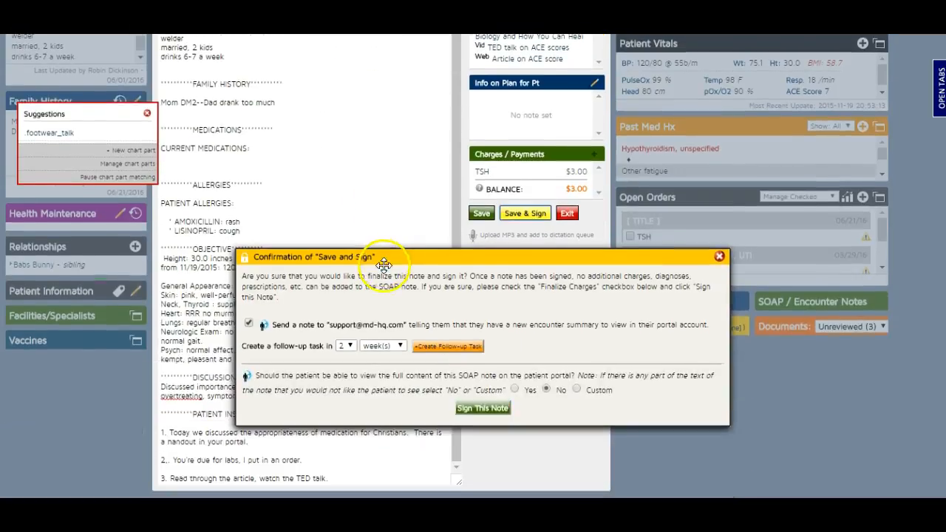
pyautogui.click(583, 390)
# Trim the patient-visible portal note to the date line and patient instructions by deleting all the sections between them.
pyautogui.scroll(-6, 497, 417)
pyautogui.scroll(-8, 494, 418)
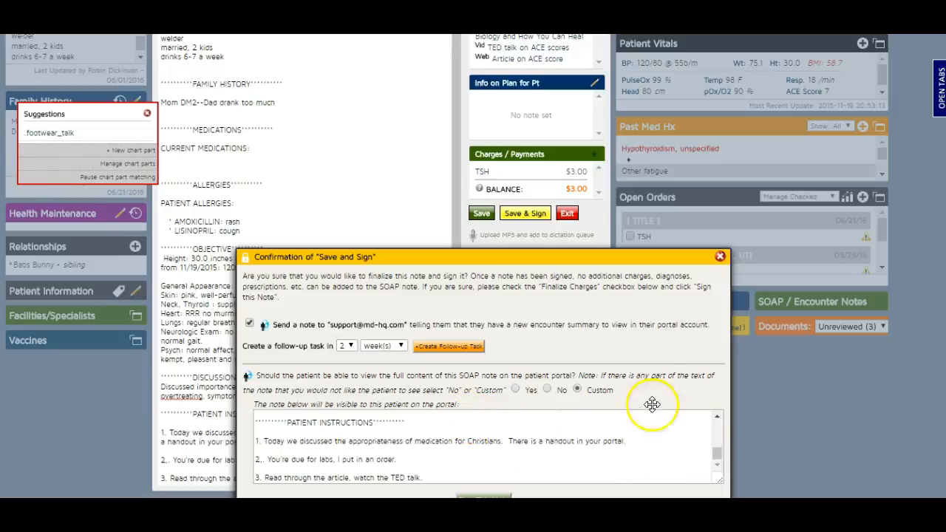
pyautogui.click(716, 415)
pyautogui.click(340, 438)
pyautogui.moveTo(339, 437); pyautogui.dragTo(216, 428)
pyautogui.press('BackSpace')
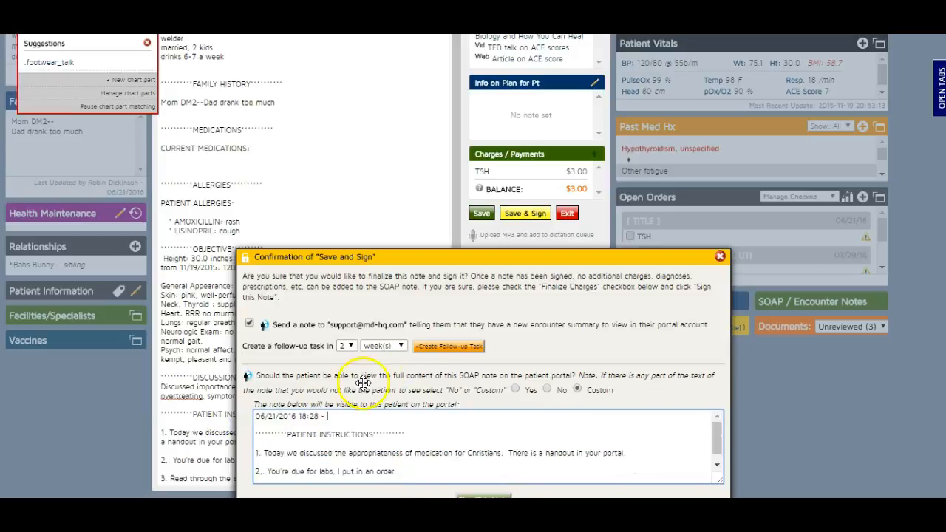
# Finalize and sign the office visit note with the custom patient-visible version.
pyautogui.scroll(-3, 444, 377)
pyautogui.click(480, 360)
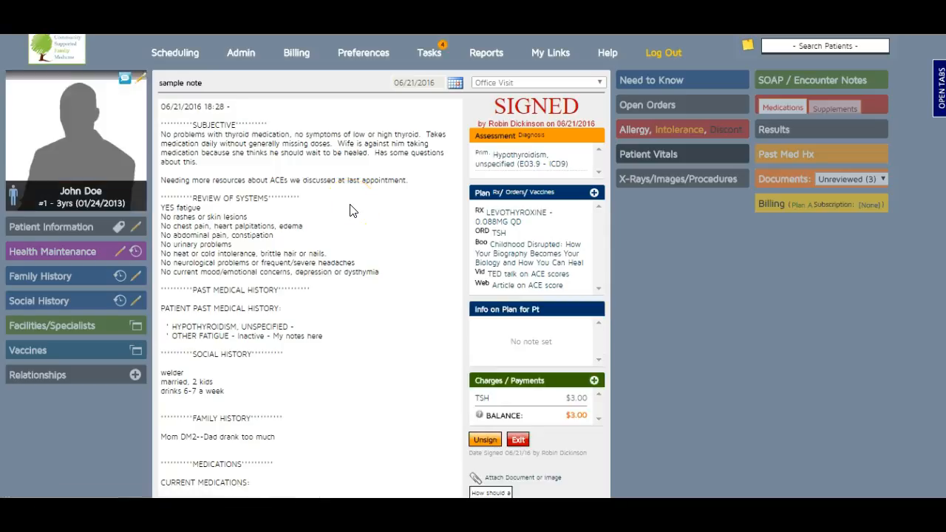
pyautogui.click(399, 145)
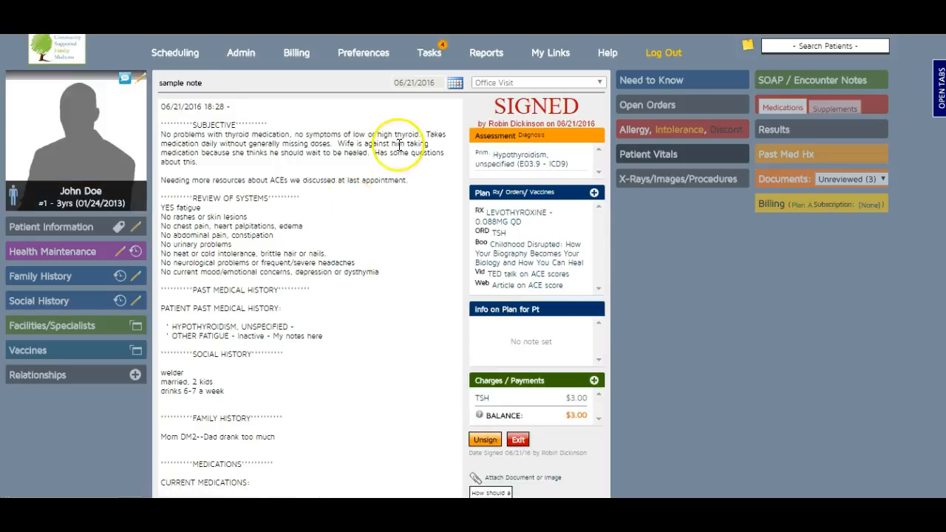
# Log into the portal as the sample patient while staying logged into the EMR.
pyautogui.click(488, 52)
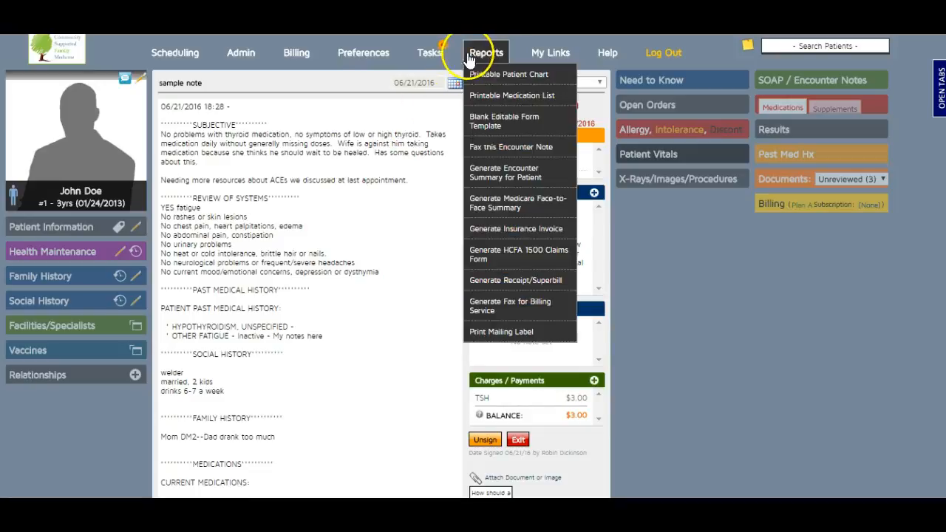
pyautogui.click(549, 53)
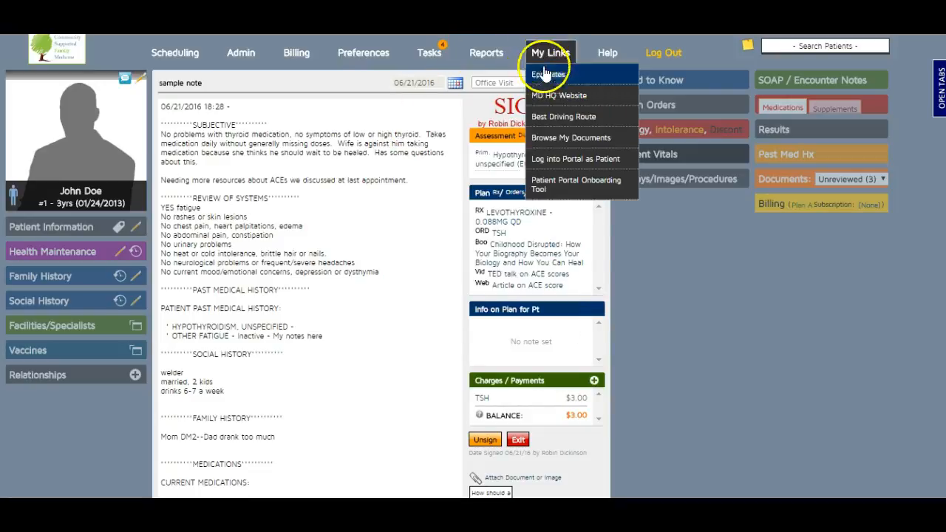
pyautogui.click(556, 158)
pyautogui.click(482, 322)
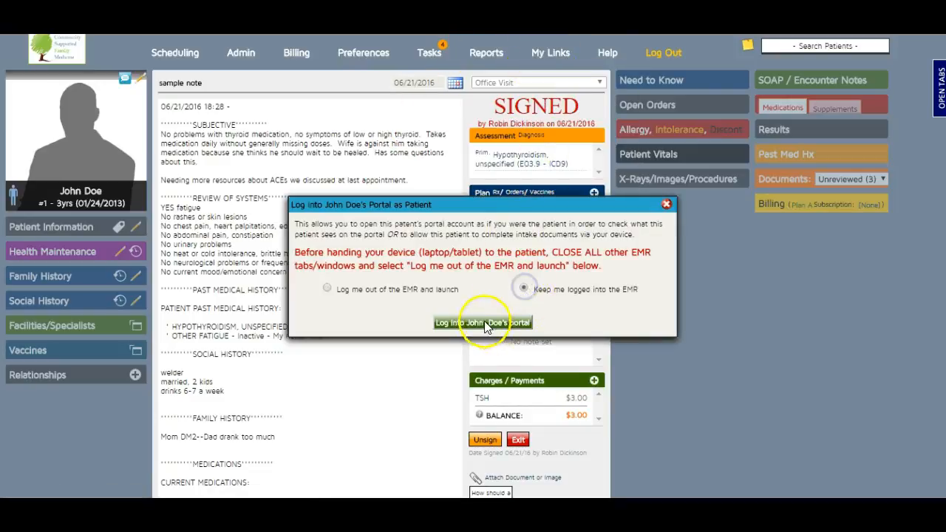
# Open the details of the 06/21/2016 office visit in the patient's portal visit summaries.
pyautogui.scroll(-5, 449, 268)
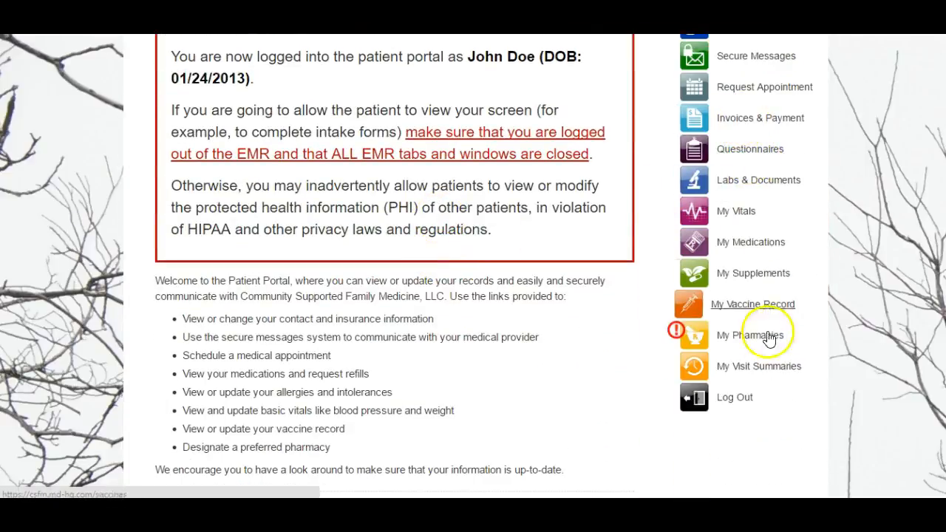
pyautogui.click(758, 366)
pyautogui.scroll(-4, 414, 285)
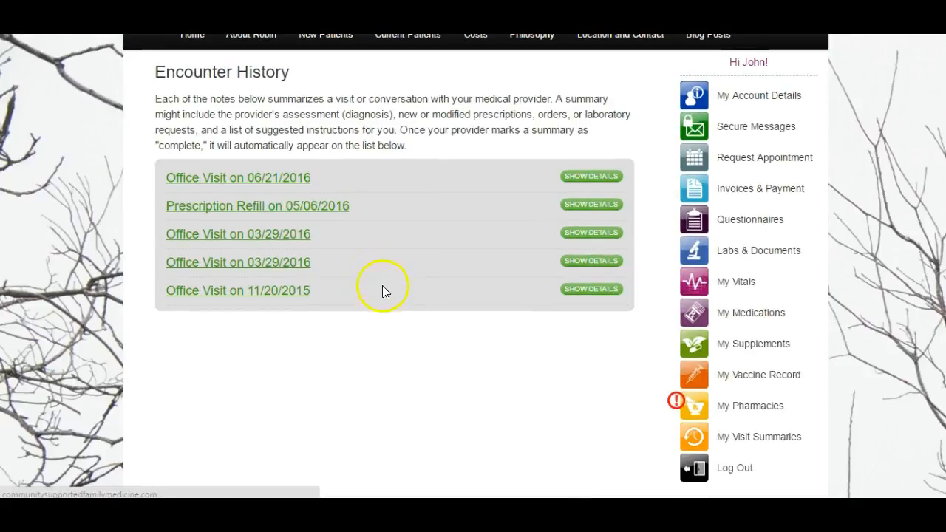
pyautogui.click(268, 182)
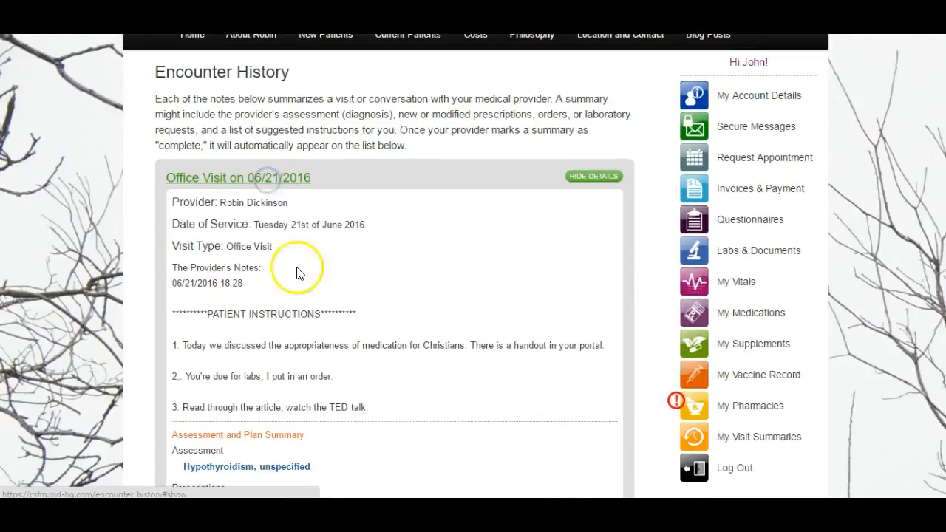
# Review the visit's patient instructions, assessment, prescription, order and resources as the patient sees them, then hide the visit details.
pyautogui.scroll(-2, 492, 302)
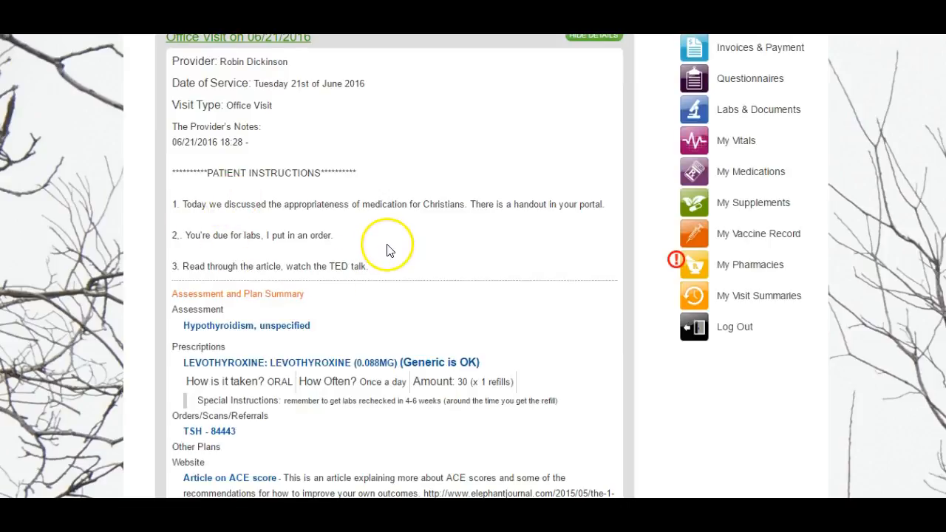
pyautogui.scroll(-1, 377, 244)
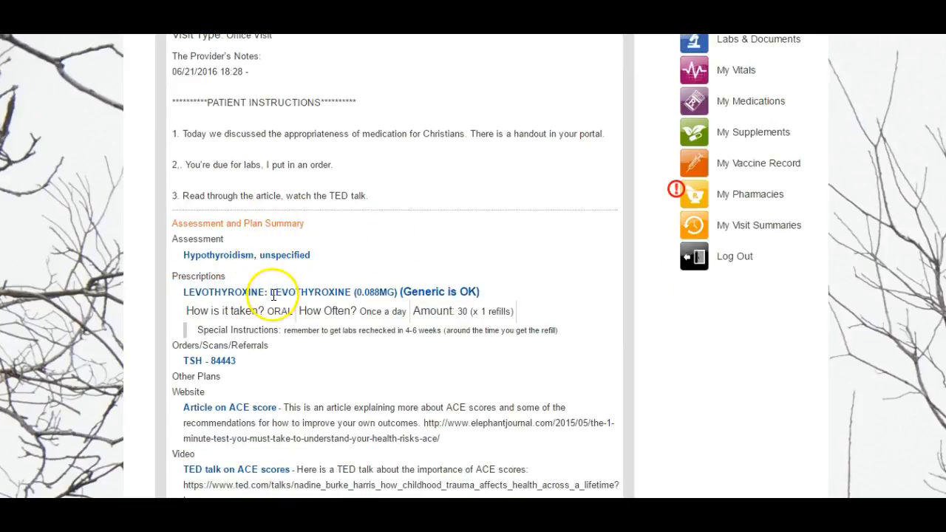
pyautogui.scroll(-1, 273, 296)
pyautogui.scroll(-1, 244, 299)
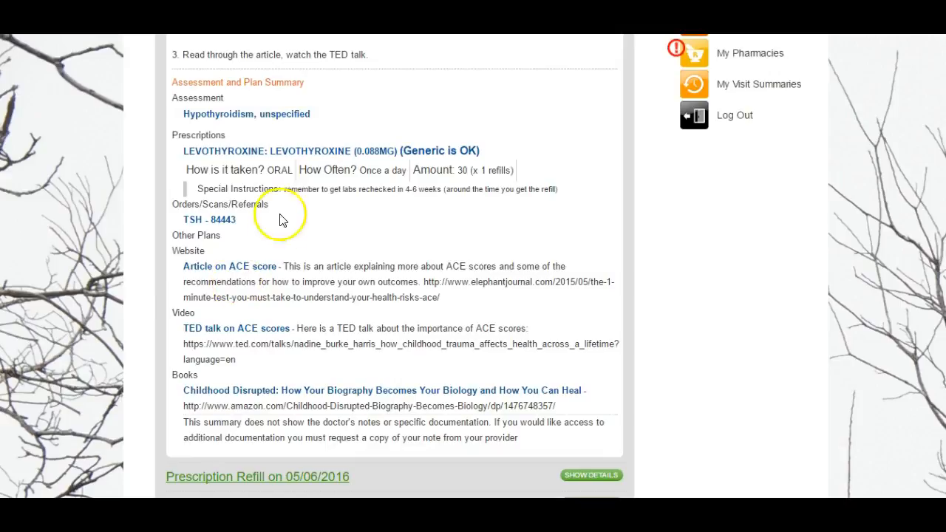
pyautogui.moveTo(287, 191); pyautogui.dragTo(469, 197)
pyautogui.click(438, 225)
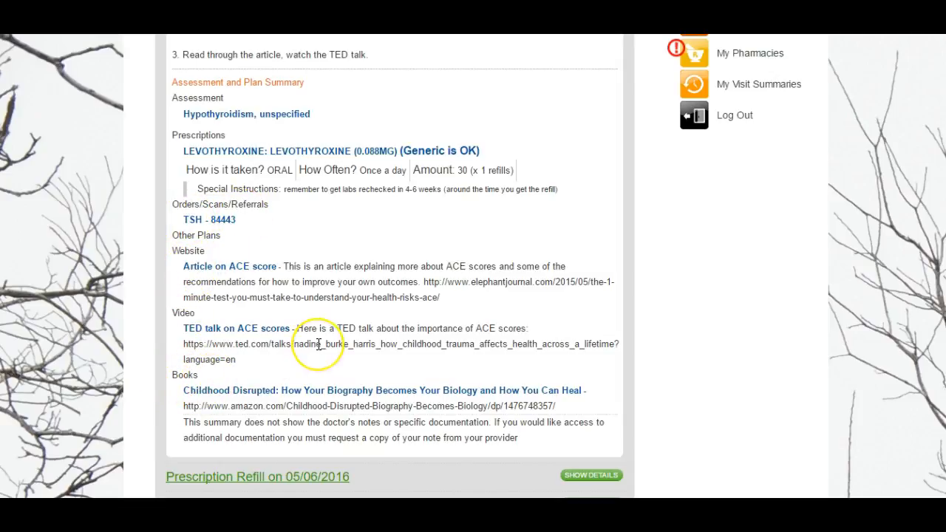
pyautogui.scroll(5, 318, 345)
pyautogui.click(587, 249)
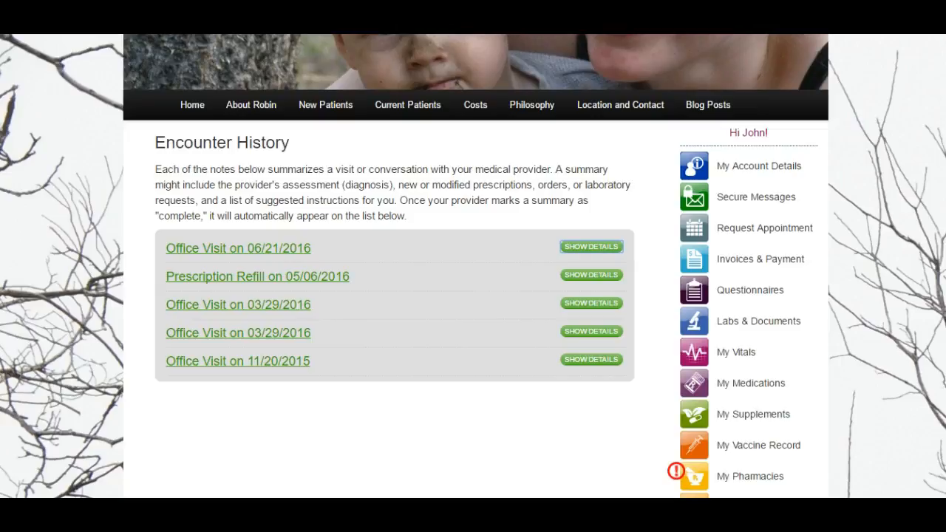
pyautogui.scroll(-2, 521, 161)
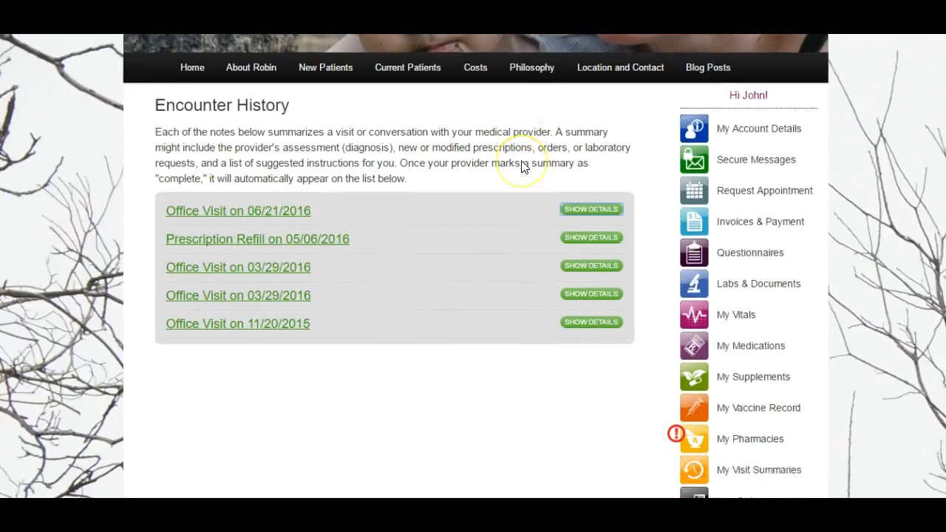